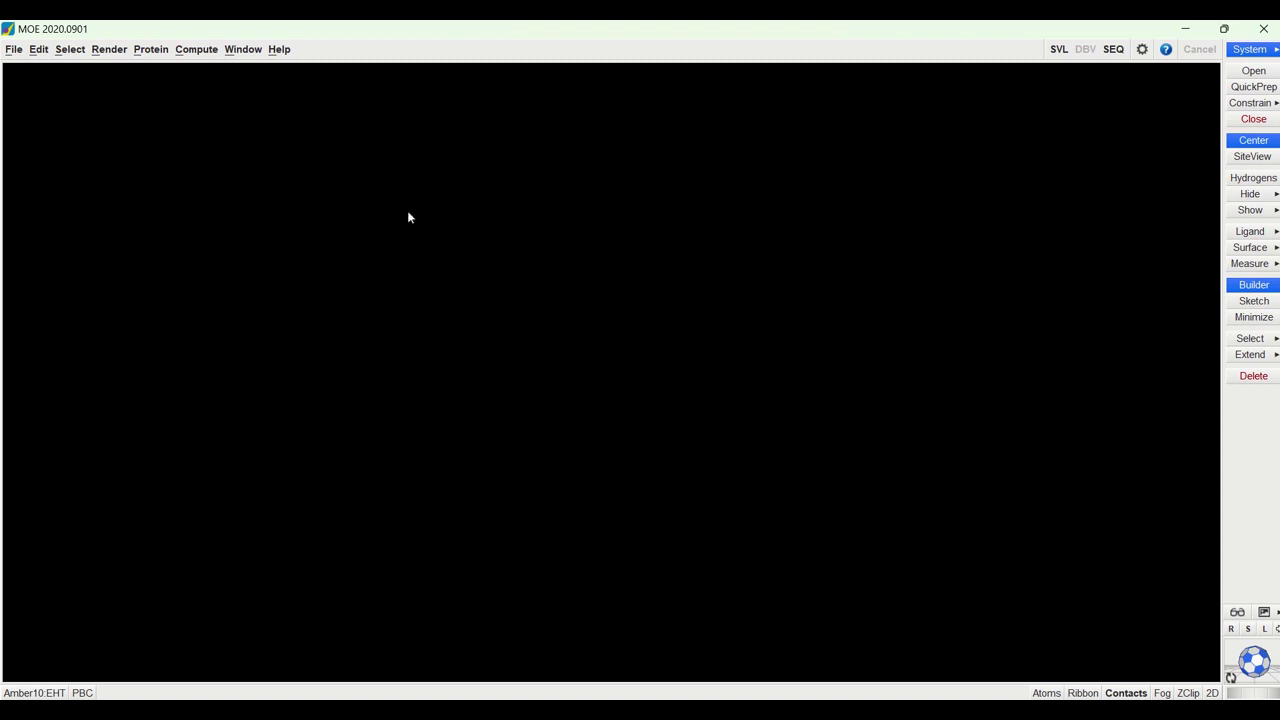
Step: Create a new molecule database named VDR Database in the MOE Tutorial folder
{"action": "left_click", "coordinate": [20, 53]}
{"action": "mouse_move", "coordinate": [30, 70]}
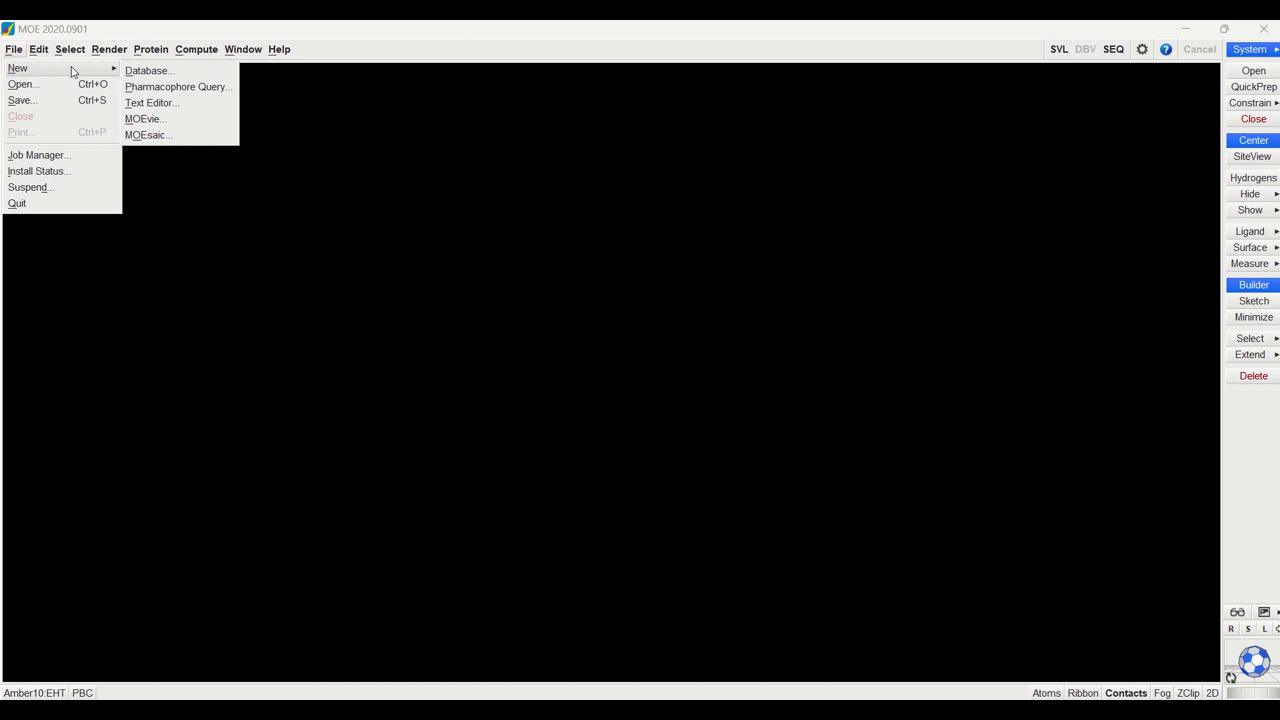
{"action": "left_click", "coordinate": [145, 71]}
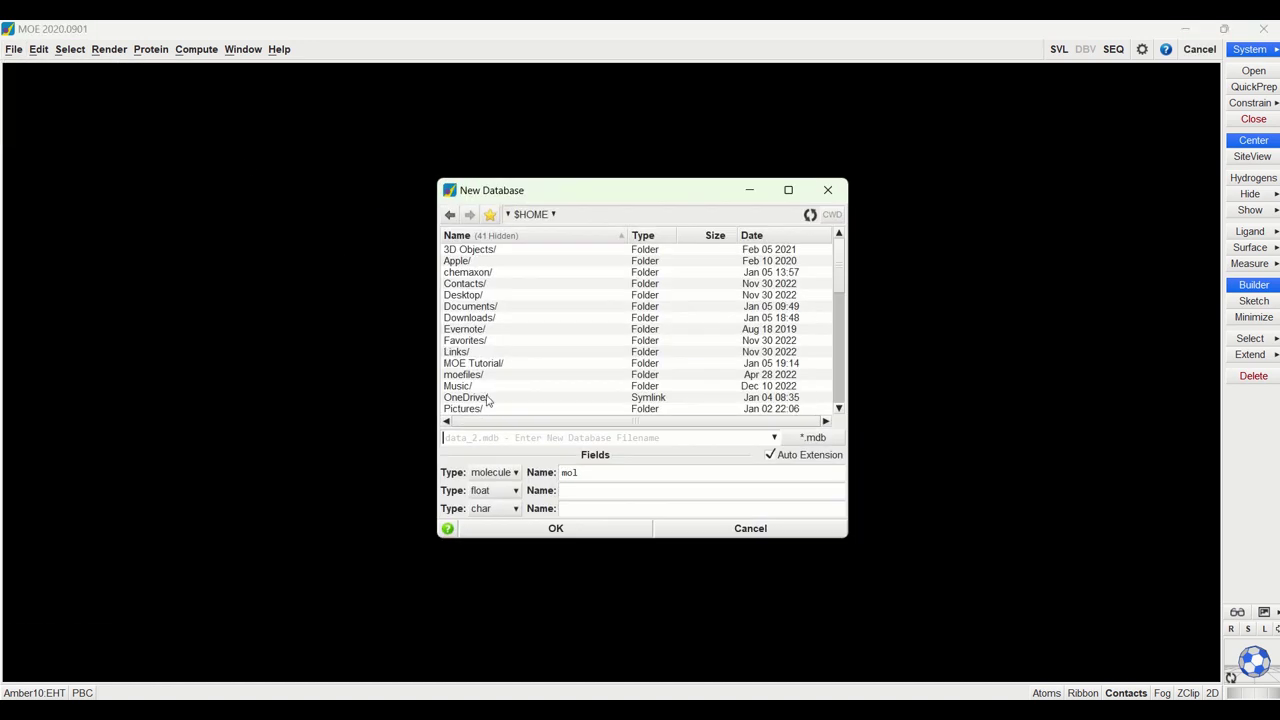
{"action": "double_click", "coordinate": [478, 363]}
{"action": "left_click", "coordinate": [488, 437]}
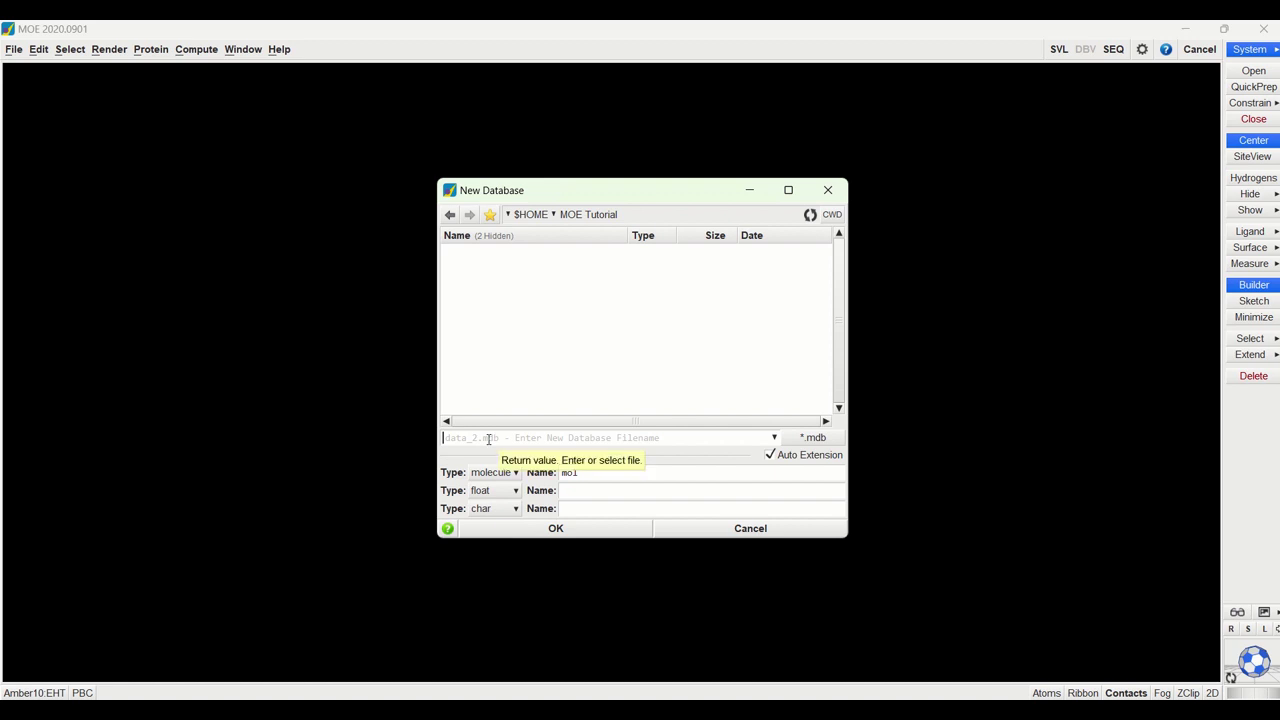
{"action": "type", "text": "VDR Data"}
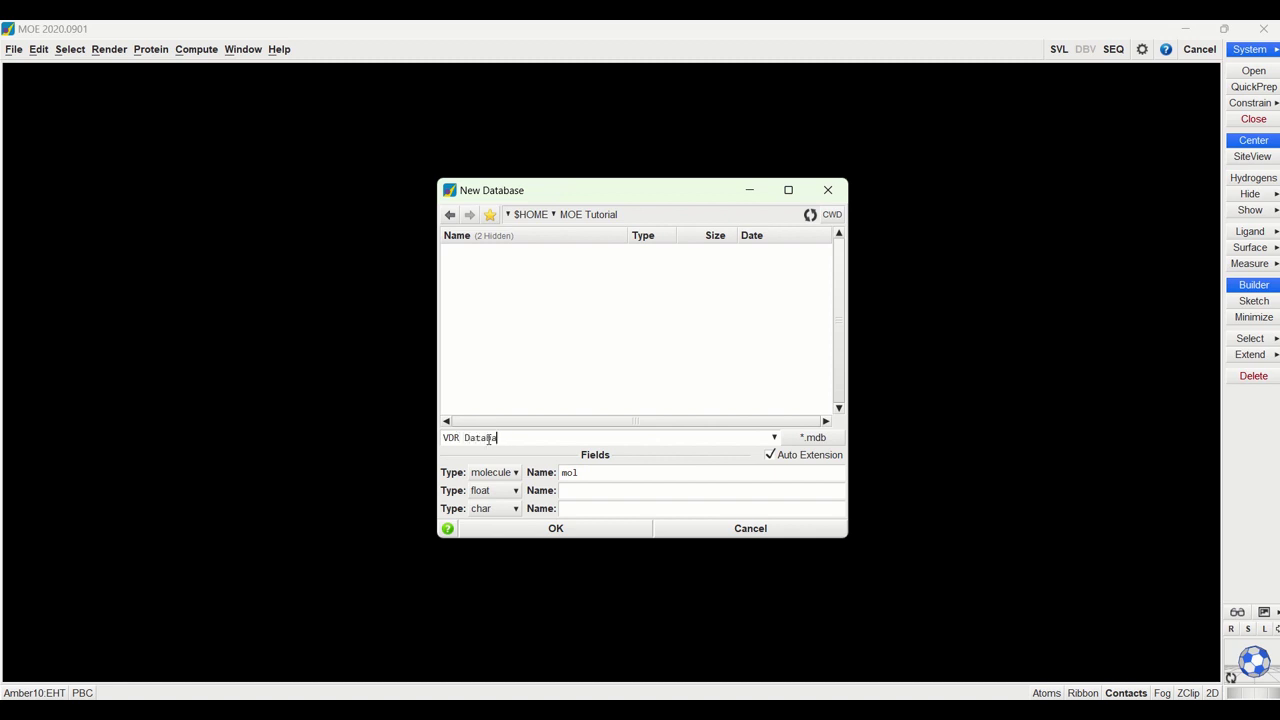
{"action": "left_click", "coordinate": [545, 525]}
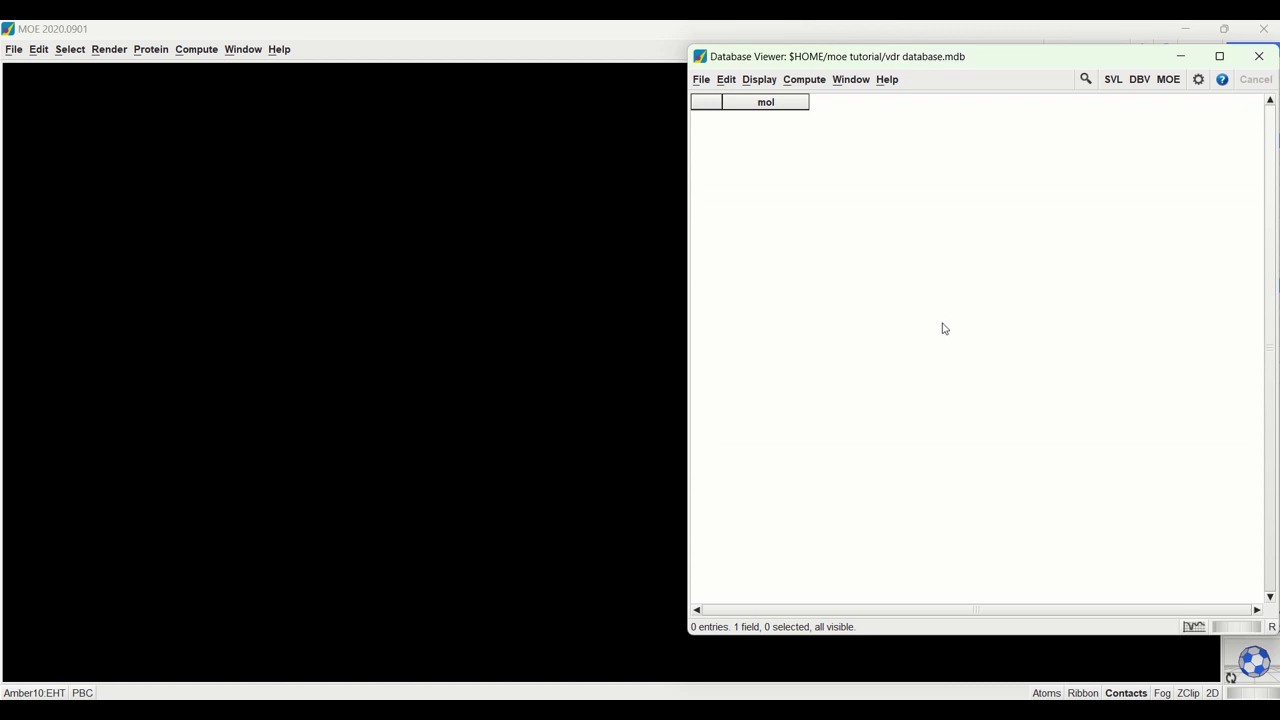
Step: Add an empty entry to the database with the default entry settings
{"action": "left_click", "coordinate": [728, 88]}
{"action": "mouse_move", "coordinate": [777, 99]}
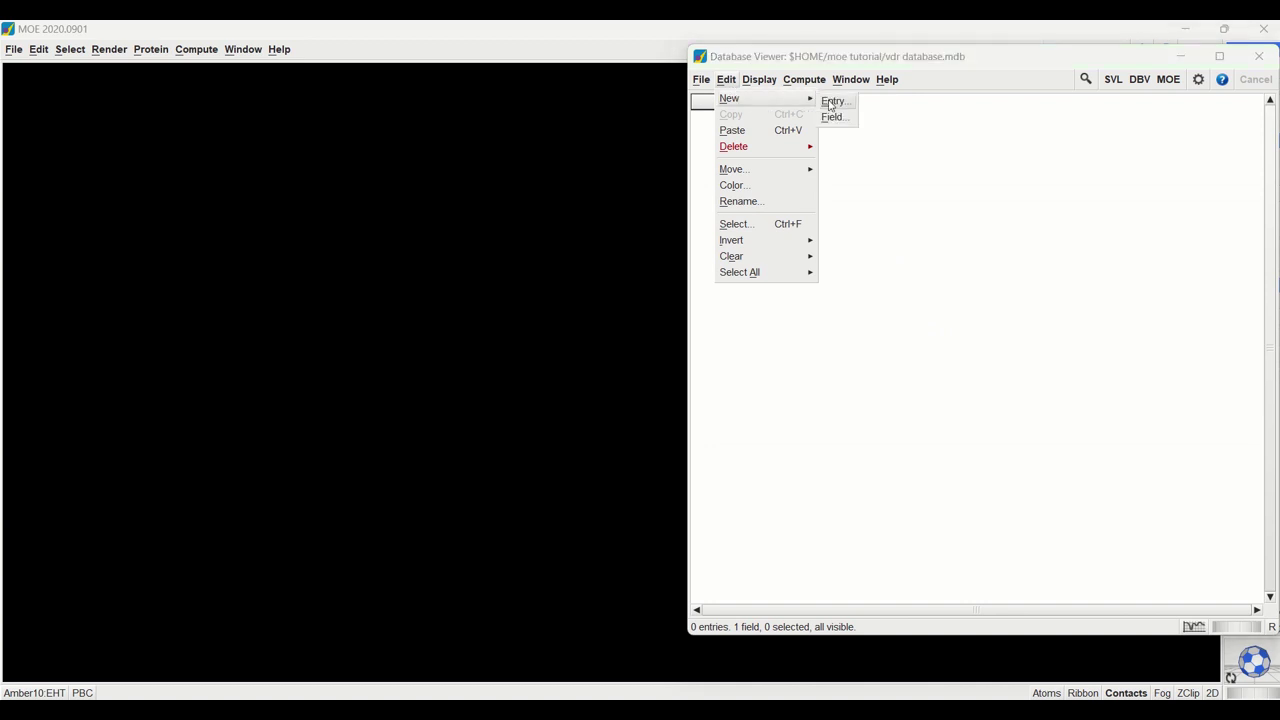
{"action": "left_click", "coordinate": [826, 100]}
{"action": "left_click", "coordinate": [603, 398]}
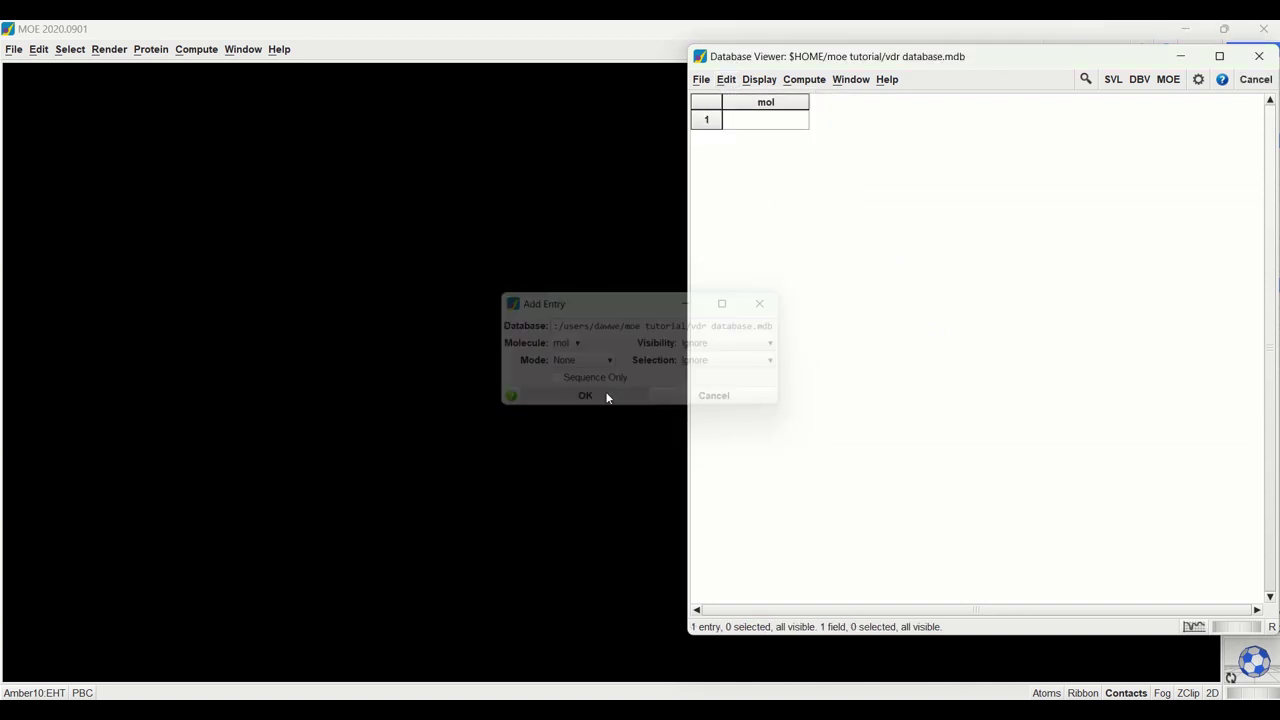
Step: Sketch the vitamin D3 structure for entry 1 in ChemDraw, close the sketcher and import the sketch
{"action": "left_click", "coordinate": [804, 119]}
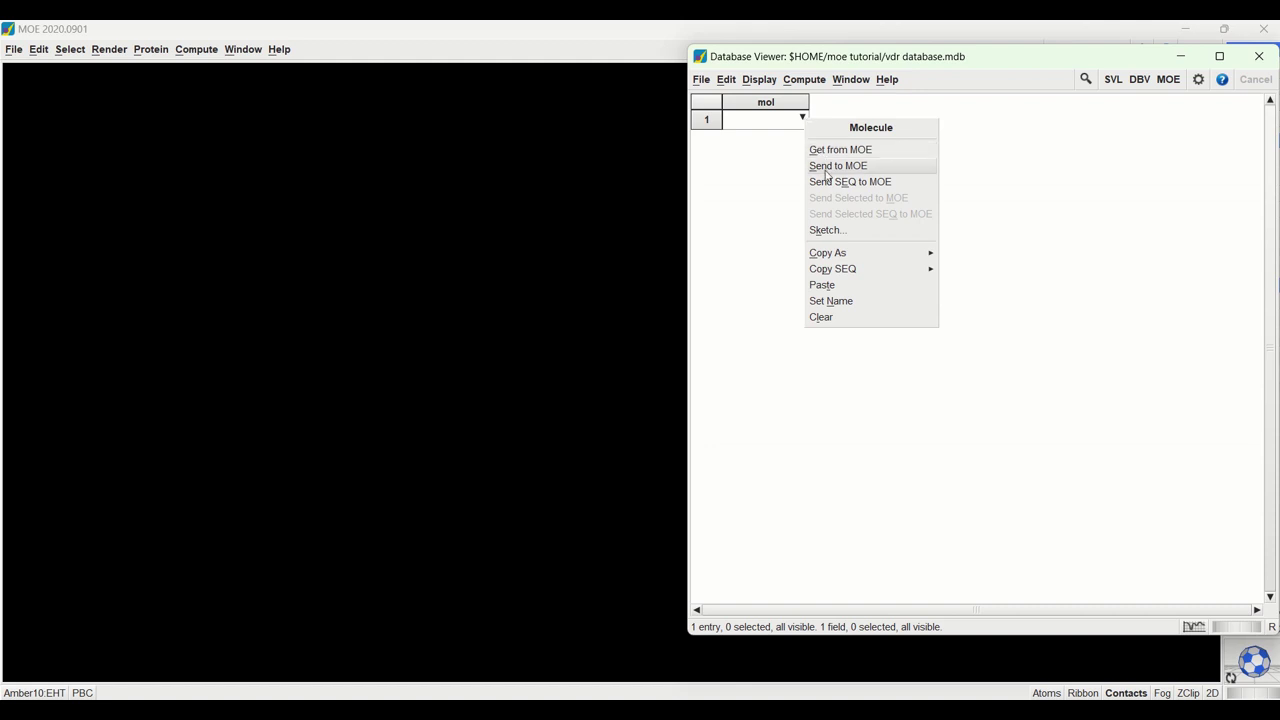
{"action": "left_click", "coordinate": [830, 238]}
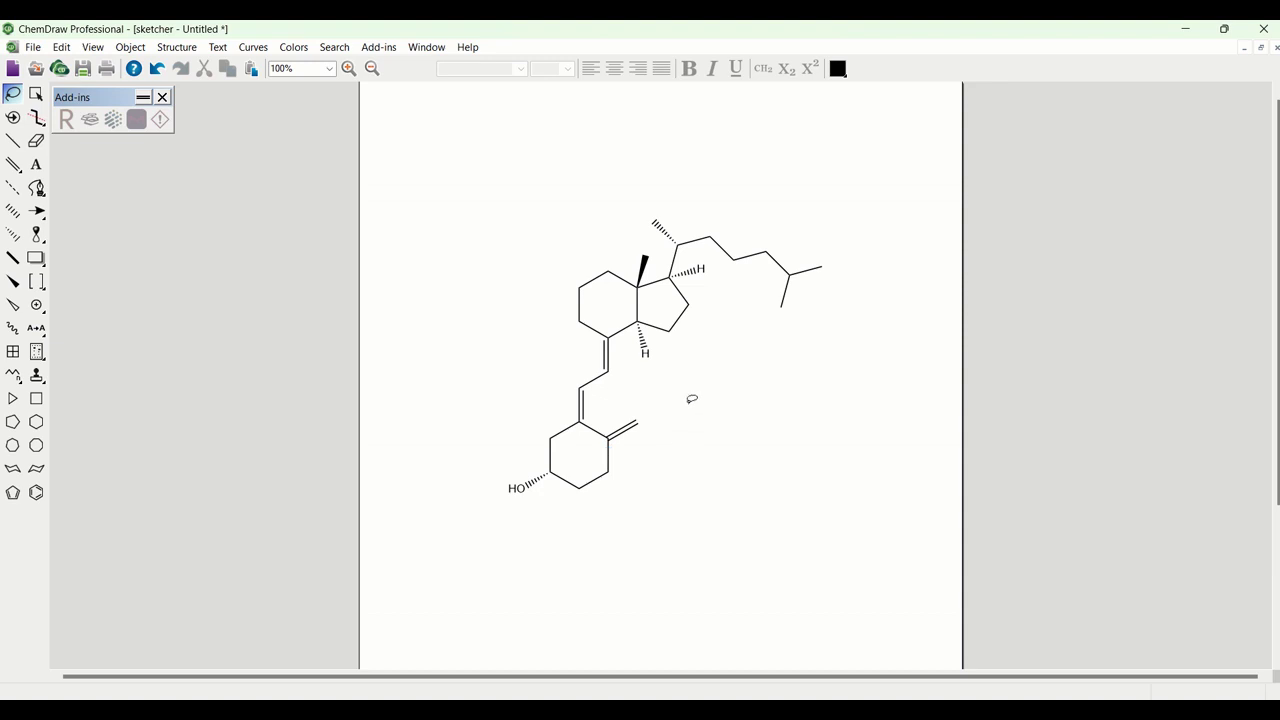
{"action": "left_click", "coordinate": [700, 270]}
{"action": "left_click", "coordinate": [1263, 30]}
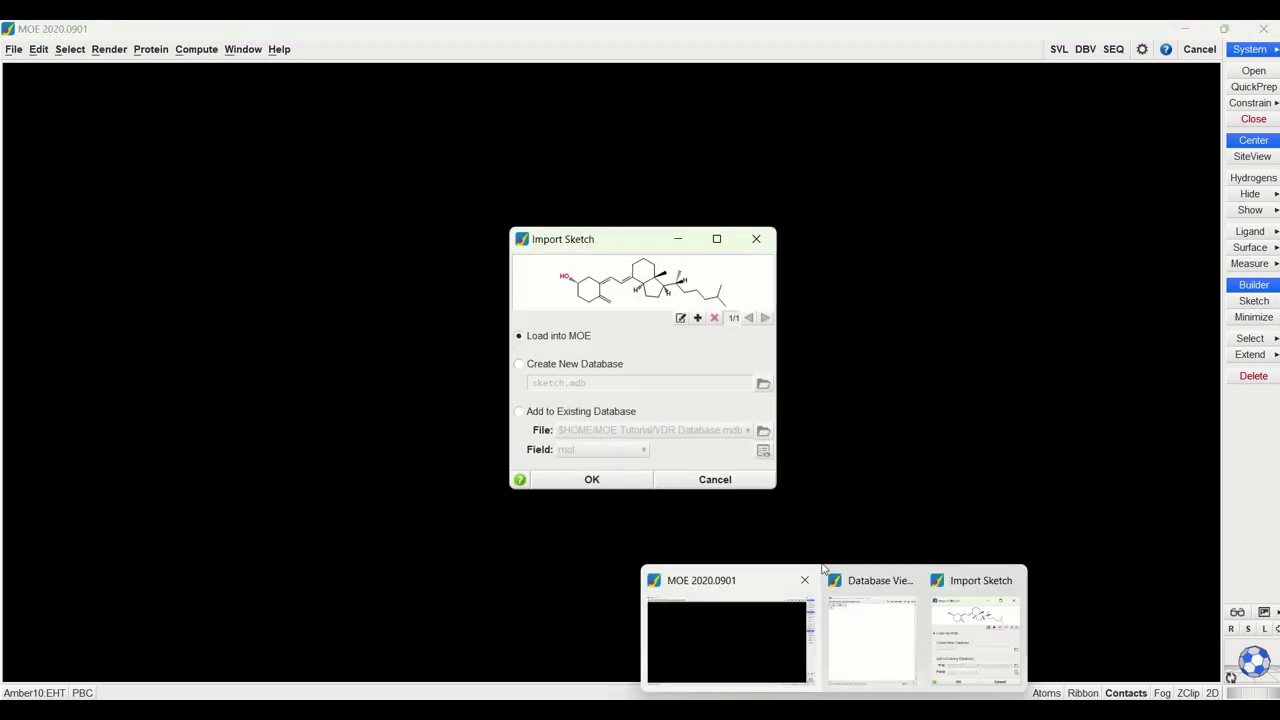
{"action": "left_click", "coordinate": [623, 506]}
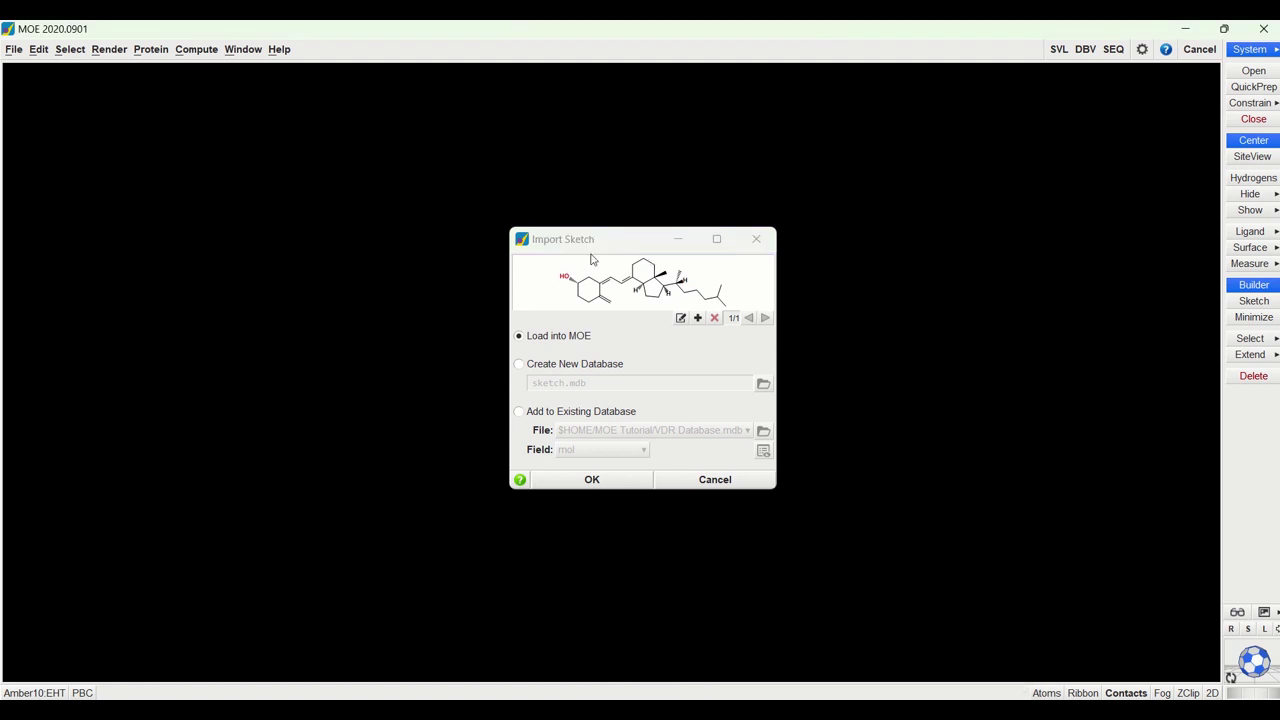
{"action": "left_click", "coordinate": [607, 479]}
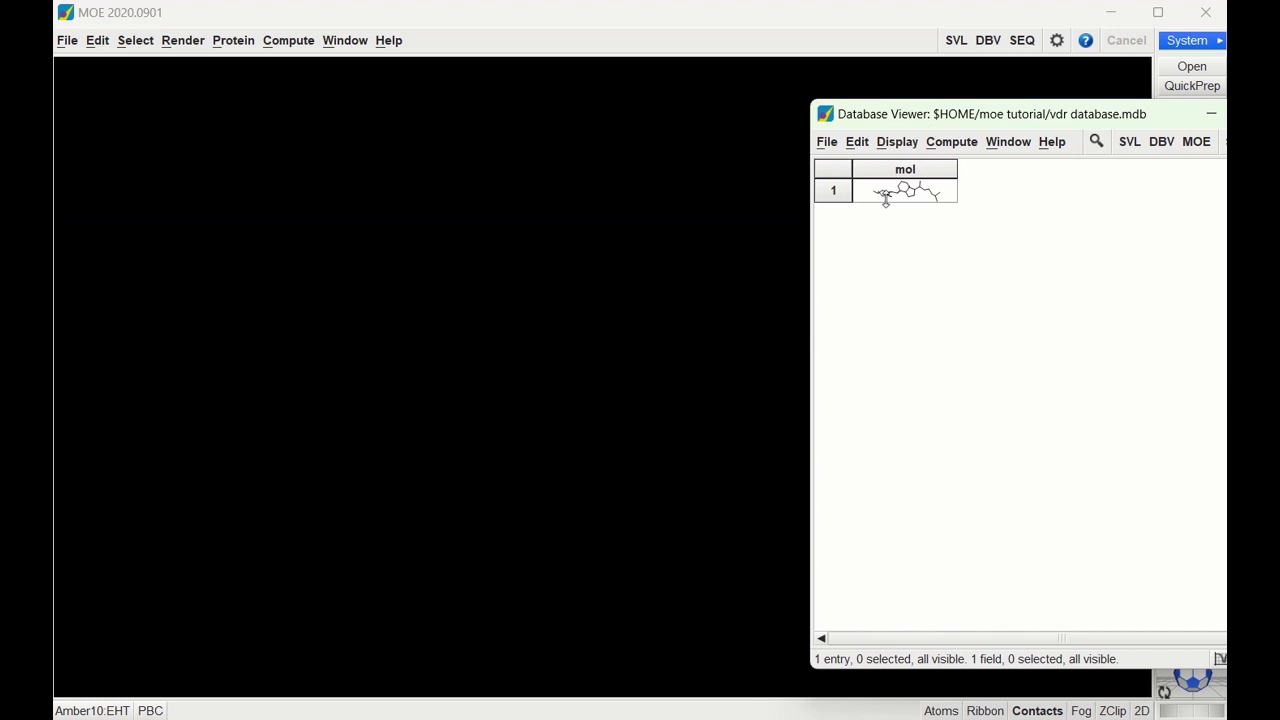
Step: Set the name of the molecule in entry 1 to Vitamin D3
{"action": "left_click", "coordinate": [951, 194]}
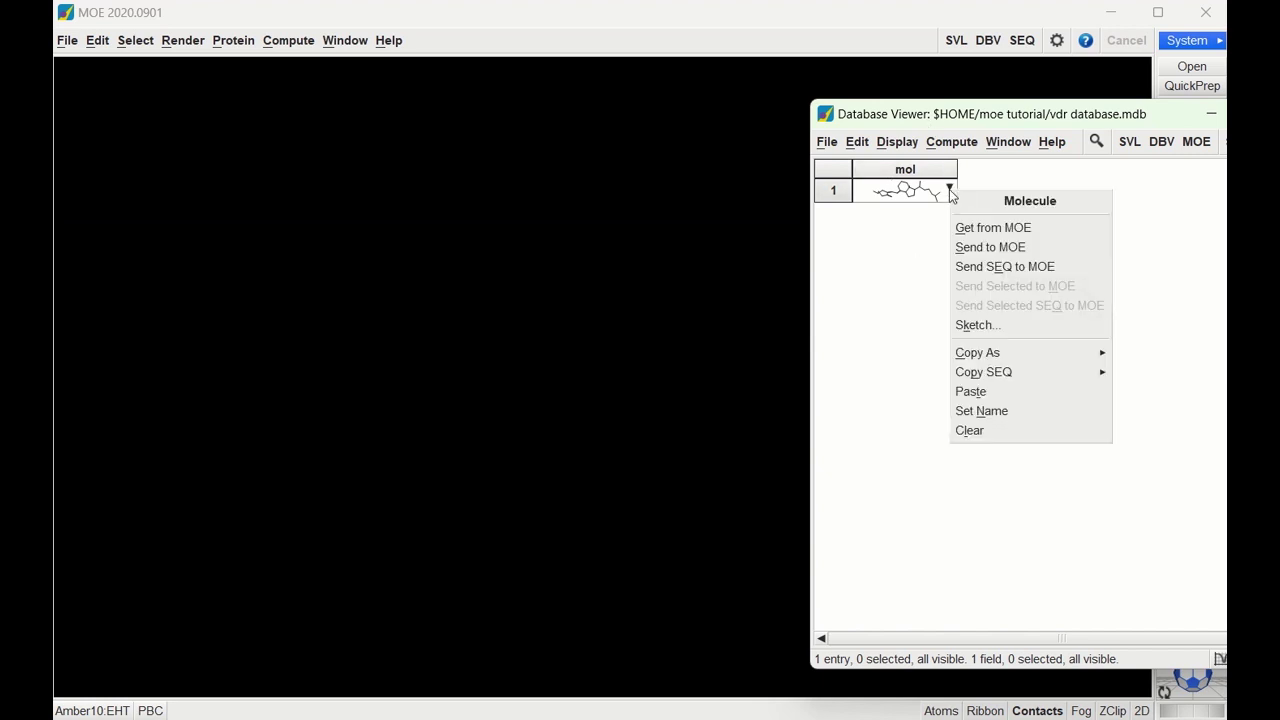
{"action": "left_click", "coordinate": [1003, 411]}
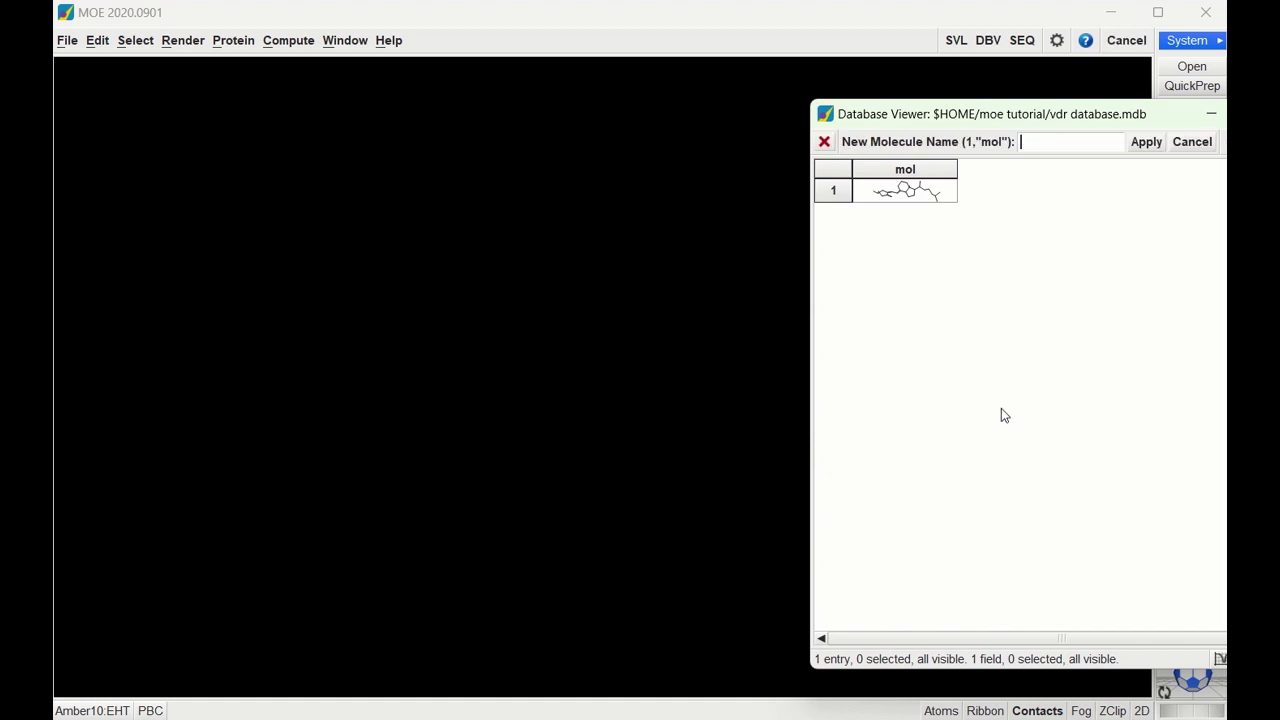
{"action": "type", "text": "Vitamin"}
{"action": "left_click", "coordinate": [1146, 142]}
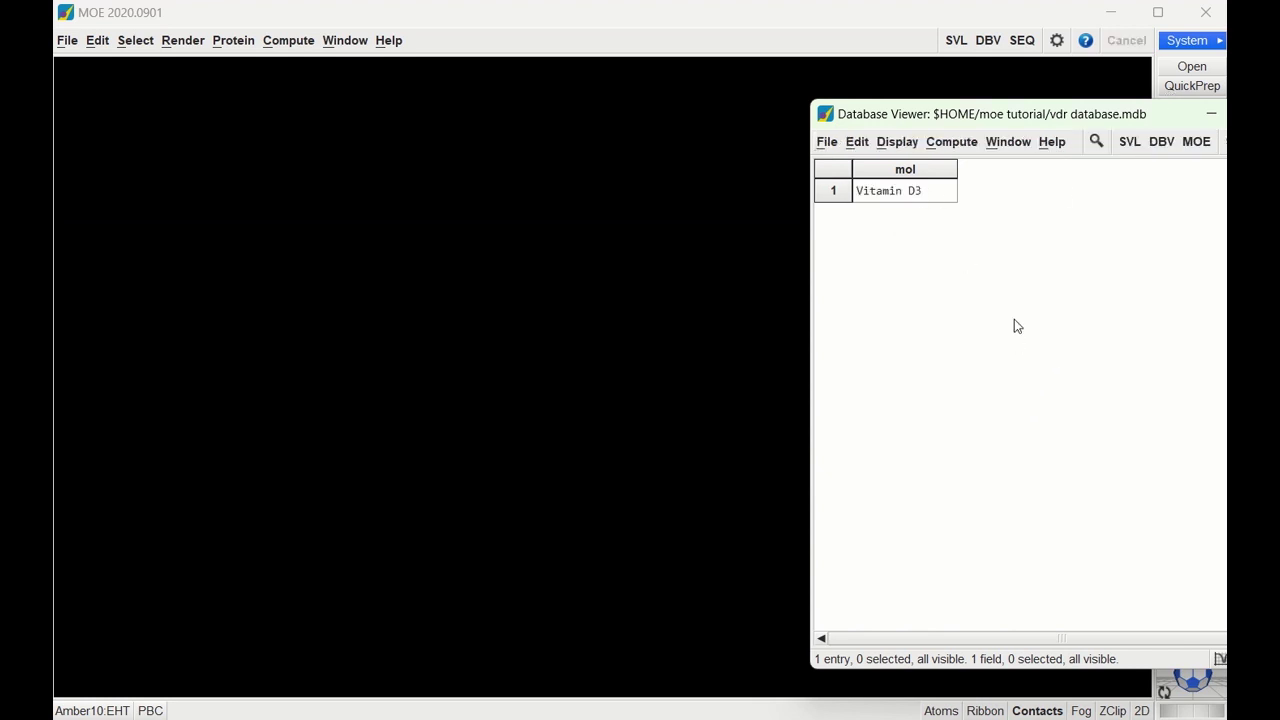
Step: Send the Vitamin D3 entry to the MOE window and rotate the structure to inspect it in 3D
{"action": "left_click", "coordinate": [949, 189]}
{"action": "left_click", "coordinate": [988, 244]}
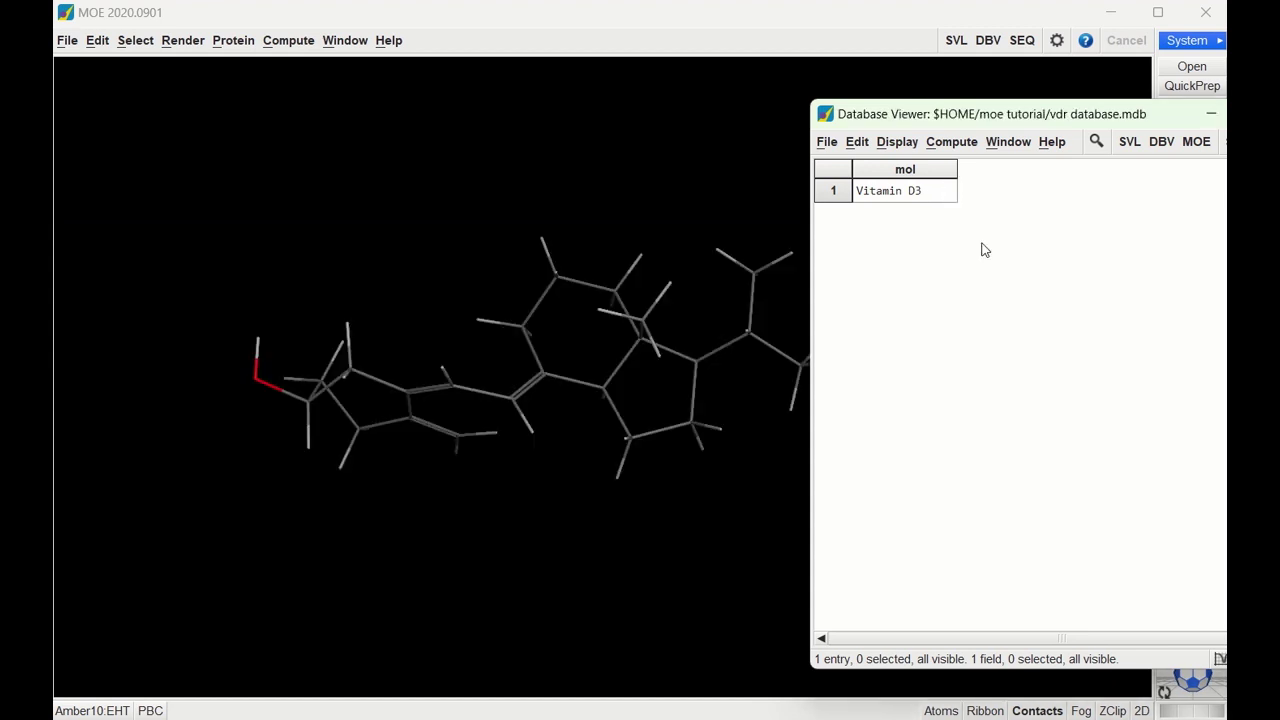
{"action": "left_click", "coordinate": [738, 196]}
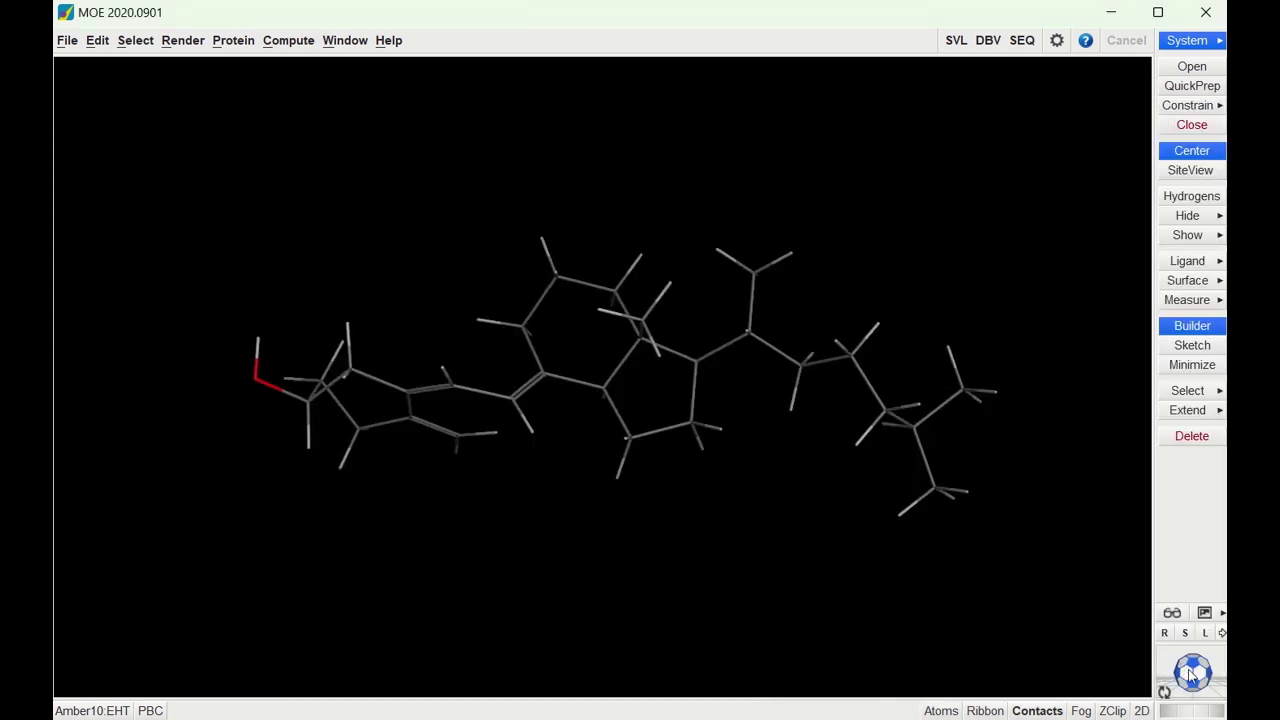
{"action": "left_click_drag", "start_coordinate": [1203, 681], "coordinate": [830, 552]}
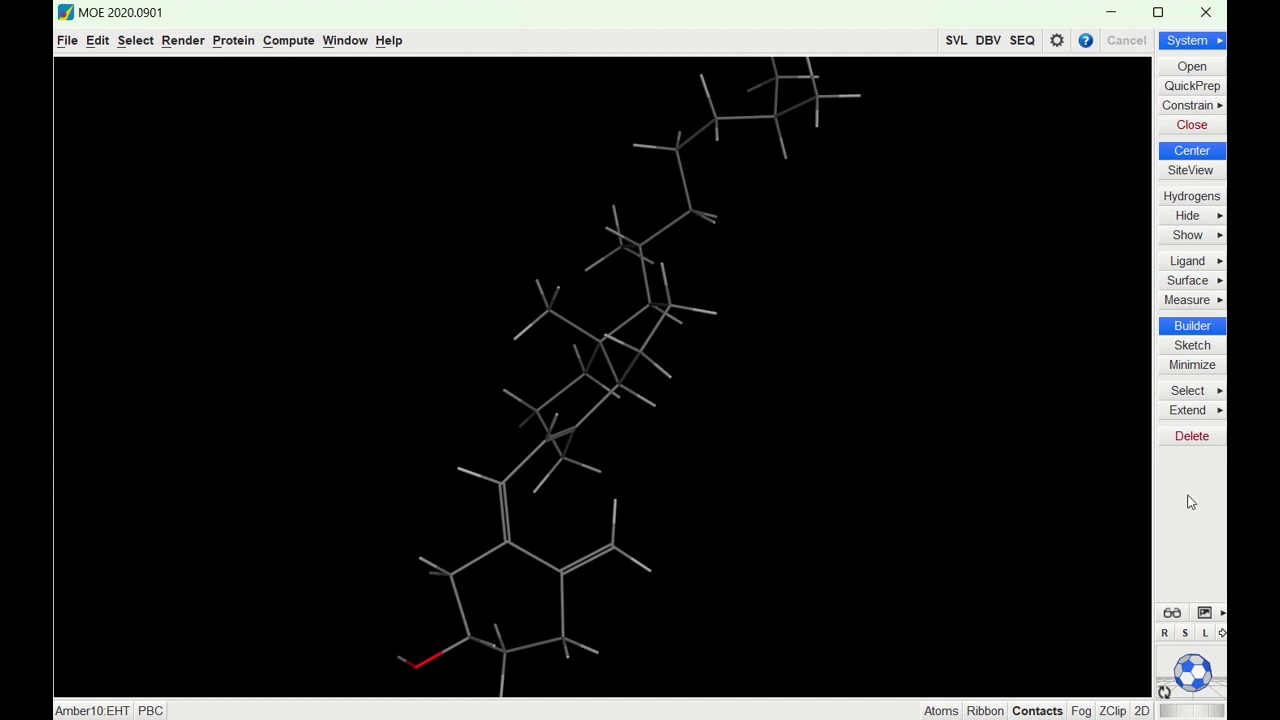
Step: Close the displayed molecule, clearing the molecular data, deleting graphics objects and resetting the view
{"action": "left_click", "coordinate": [67, 40]}
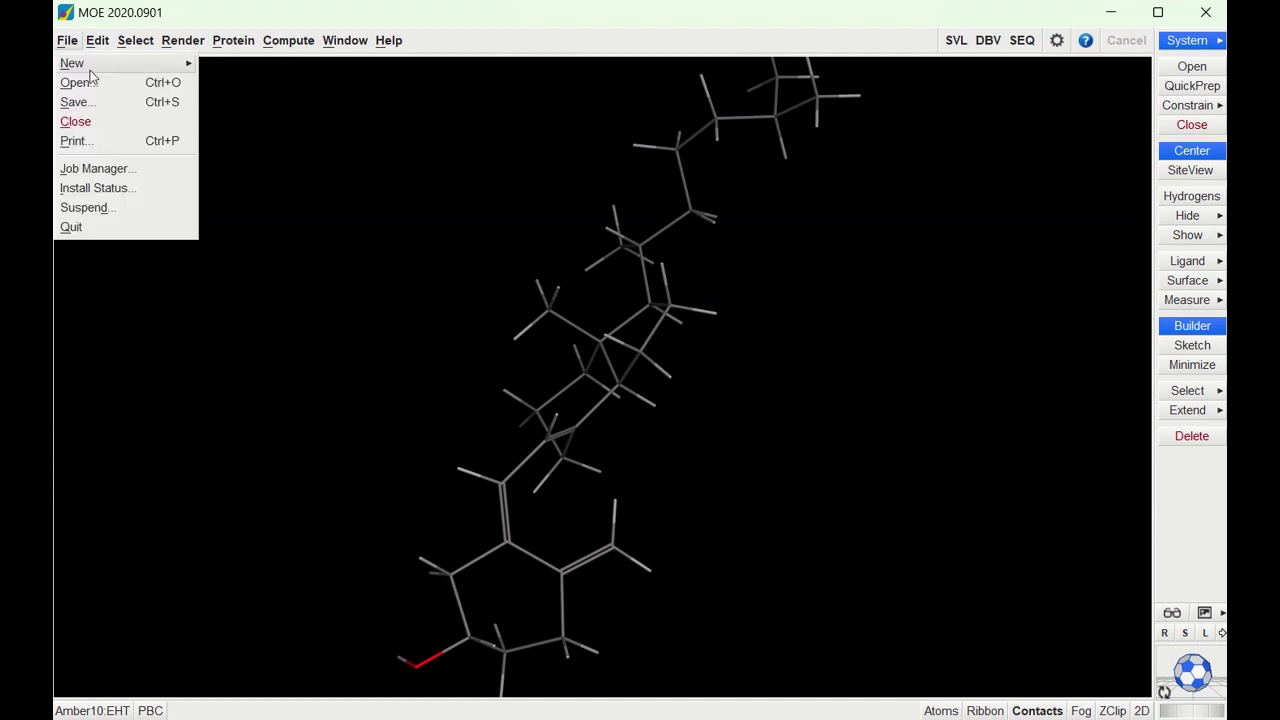
{"action": "left_click", "coordinate": [98, 121]}
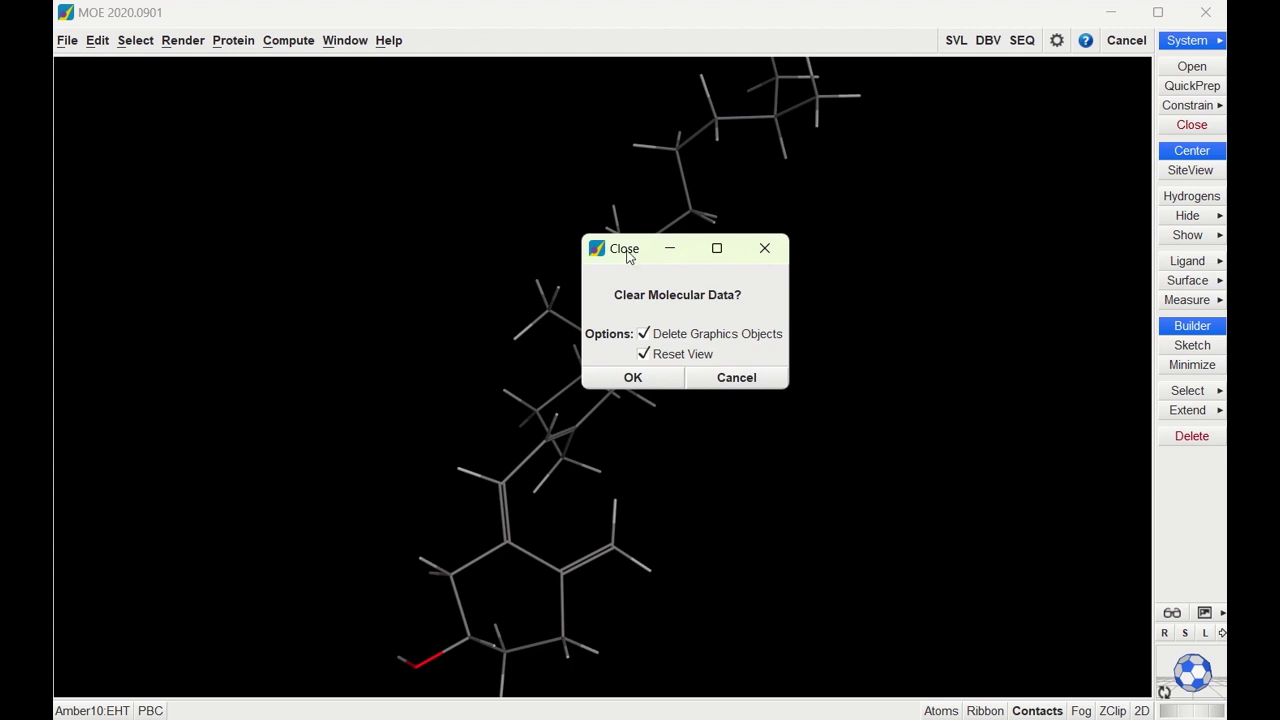
{"action": "left_click", "coordinate": [633, 377]}
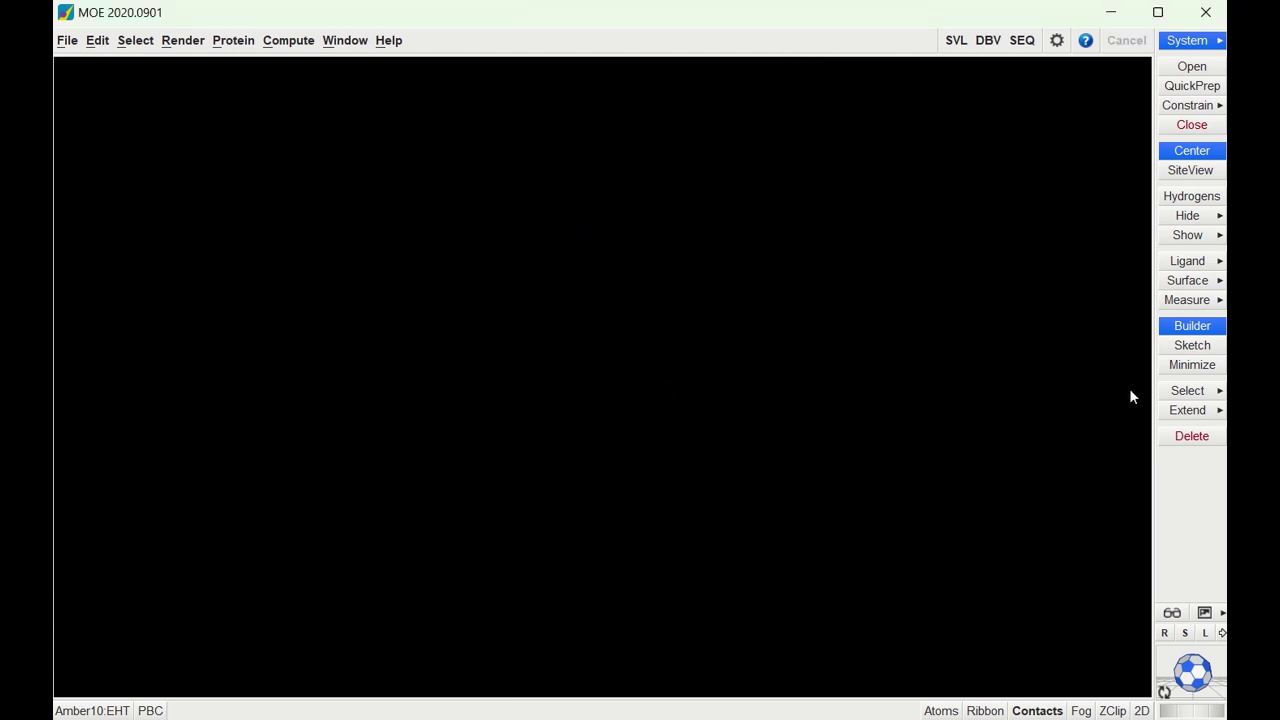
Step: Return to the database viewer and add a second empty entry
{"action": "key", "text": "alt+Tab"}
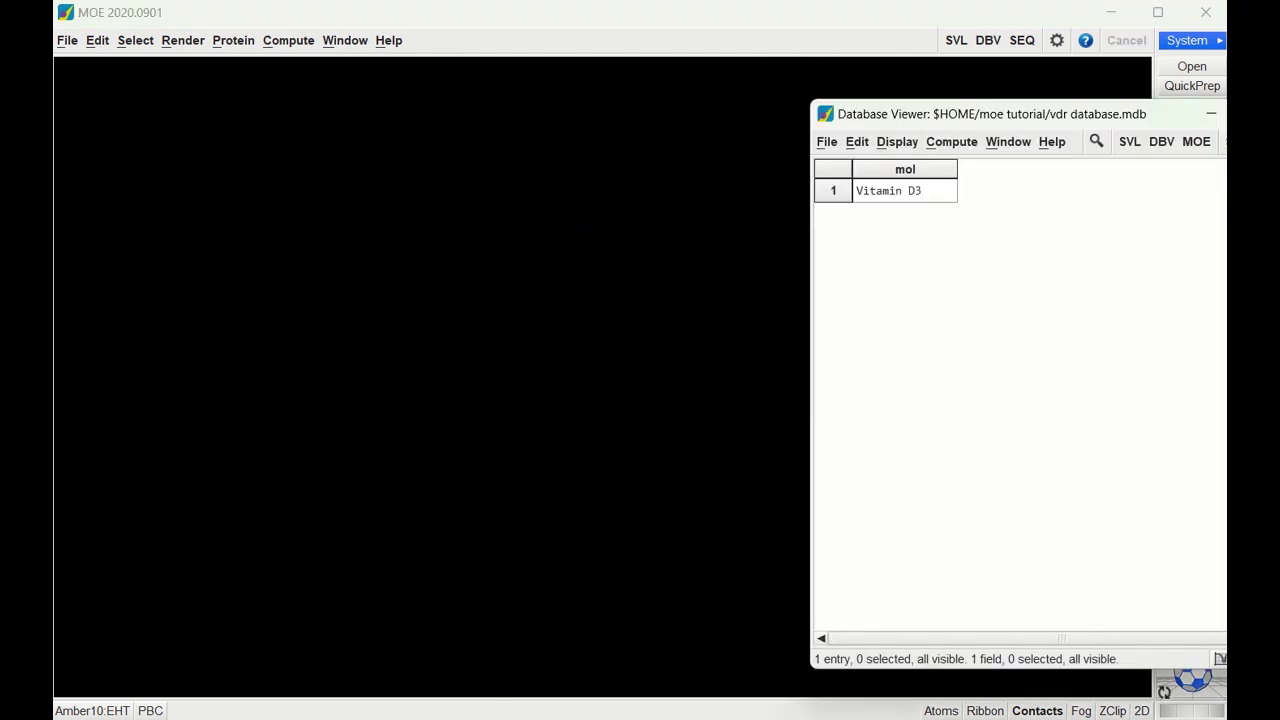
{"action": "left_click", "coordinate": [857, 145]}
{"action": "mouse_move", "coordinate": [941, 166]}
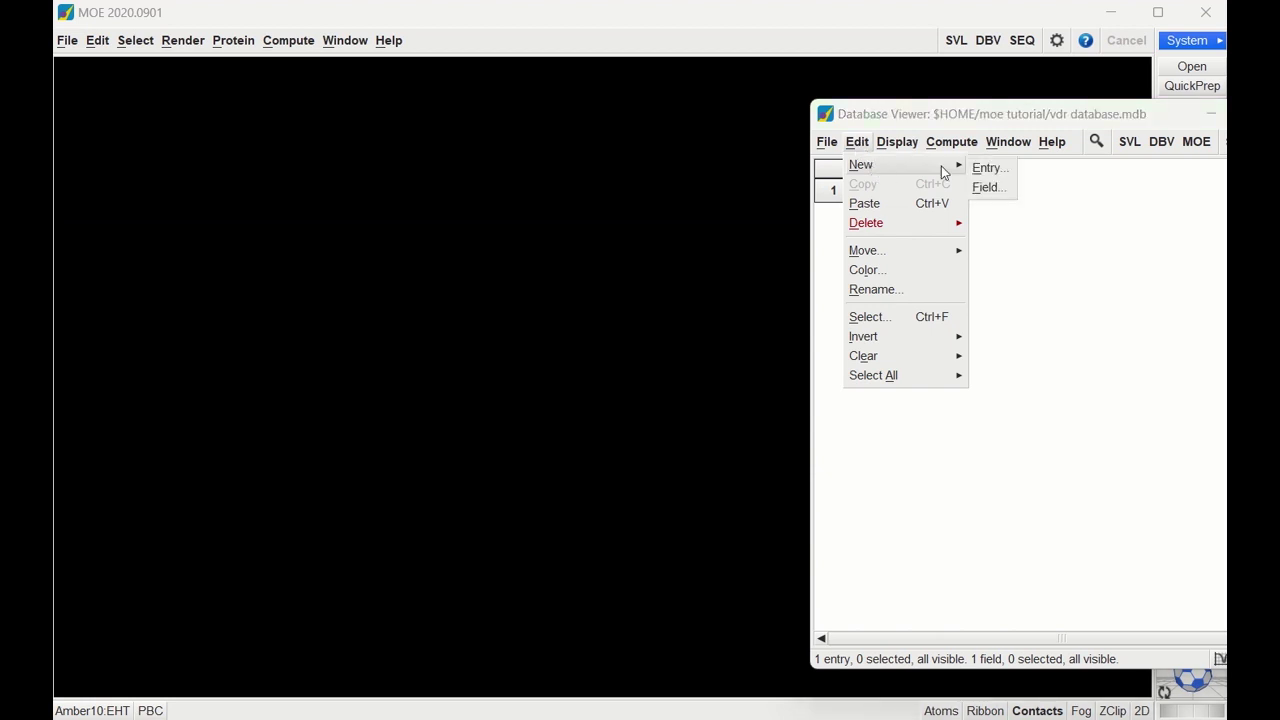
{"action": "left_click", "coordinate": [981, 171]}
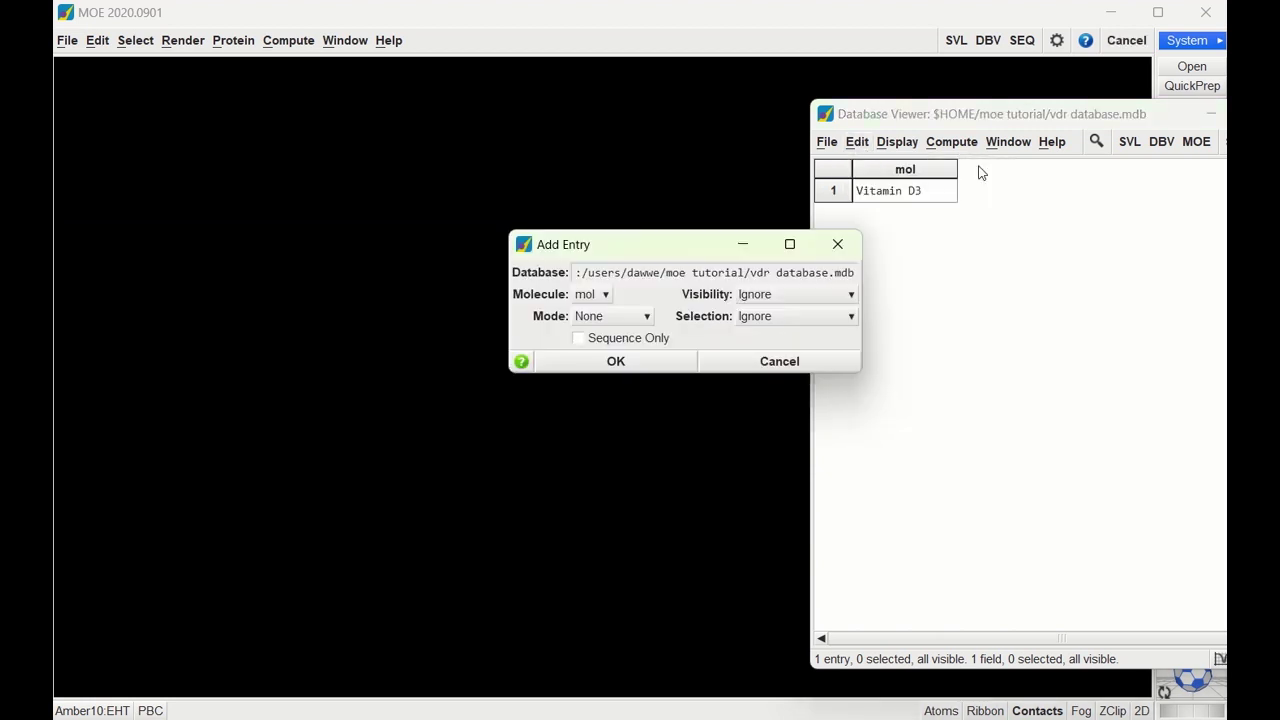
{"action": "left_click", "coordinate": [631, 363]}
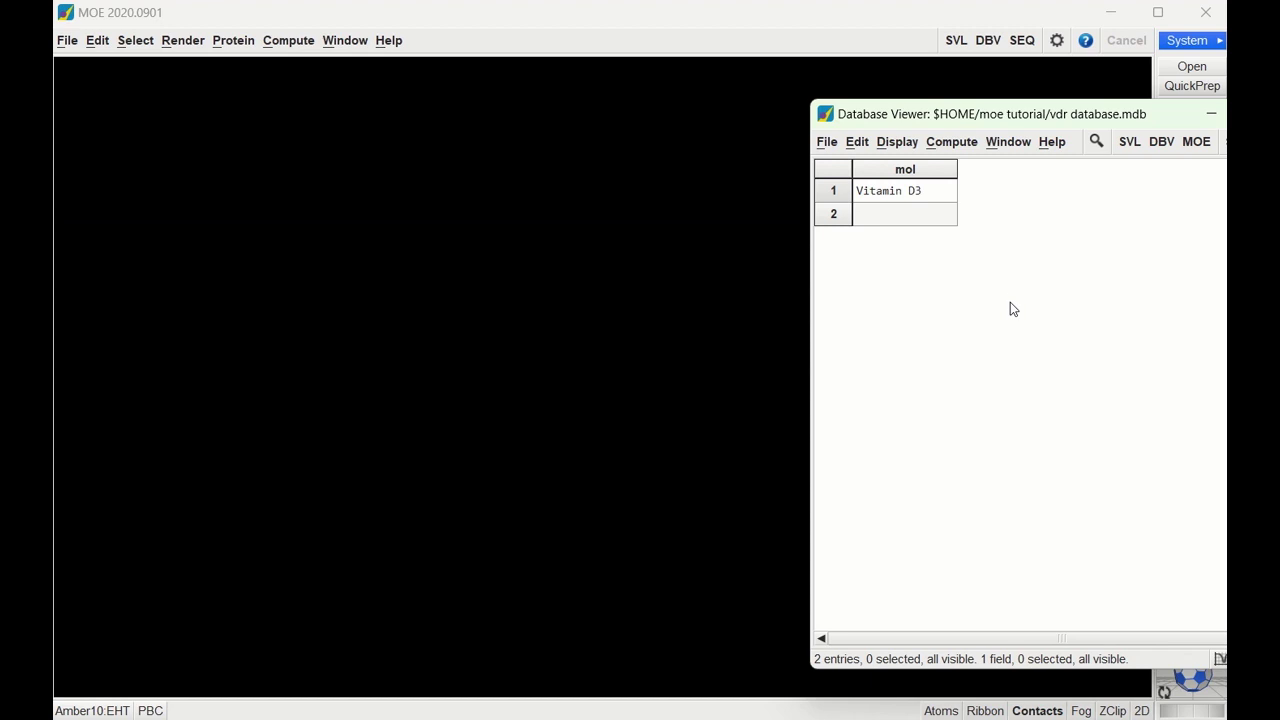
Step: Send the Vitamin D3 entry to the MOE window and open the Builder for editing it
{"action": "left_click", "coordinate": [952, 191]}
{"action": "left_click", "coordinate": [985, 247]}
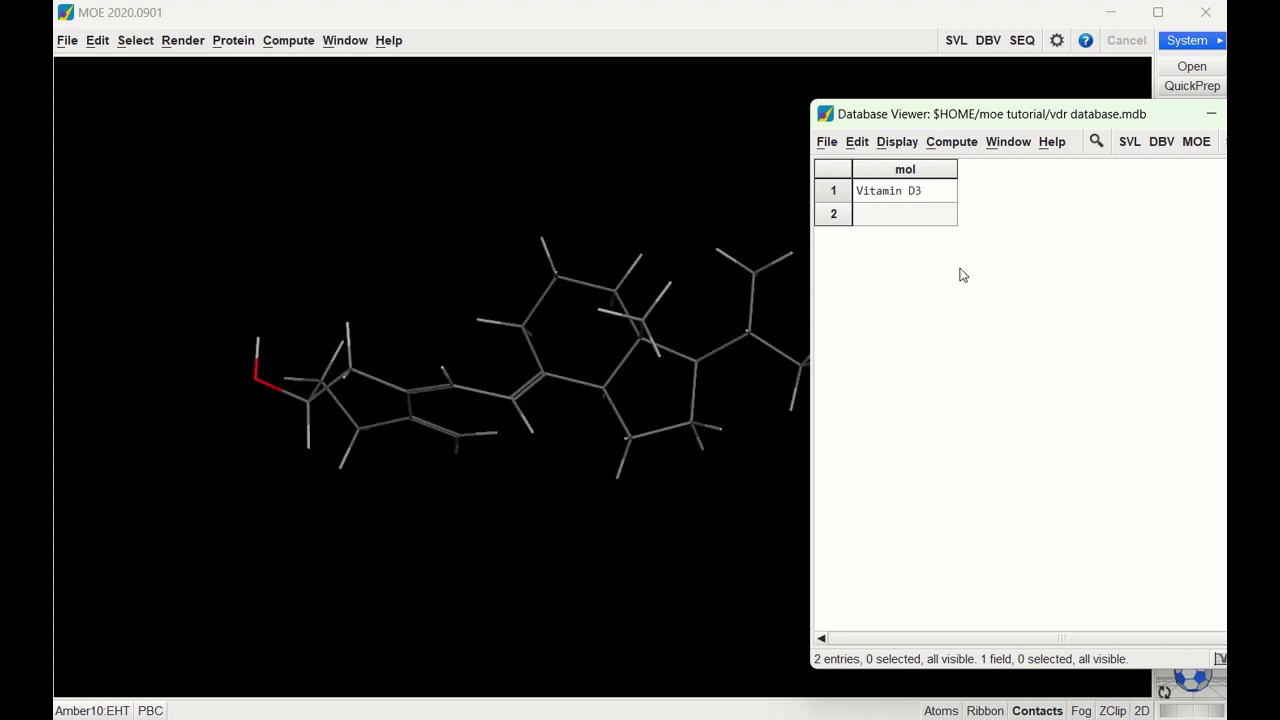
{"action": "left_click", "coordinate": [742, 495]}
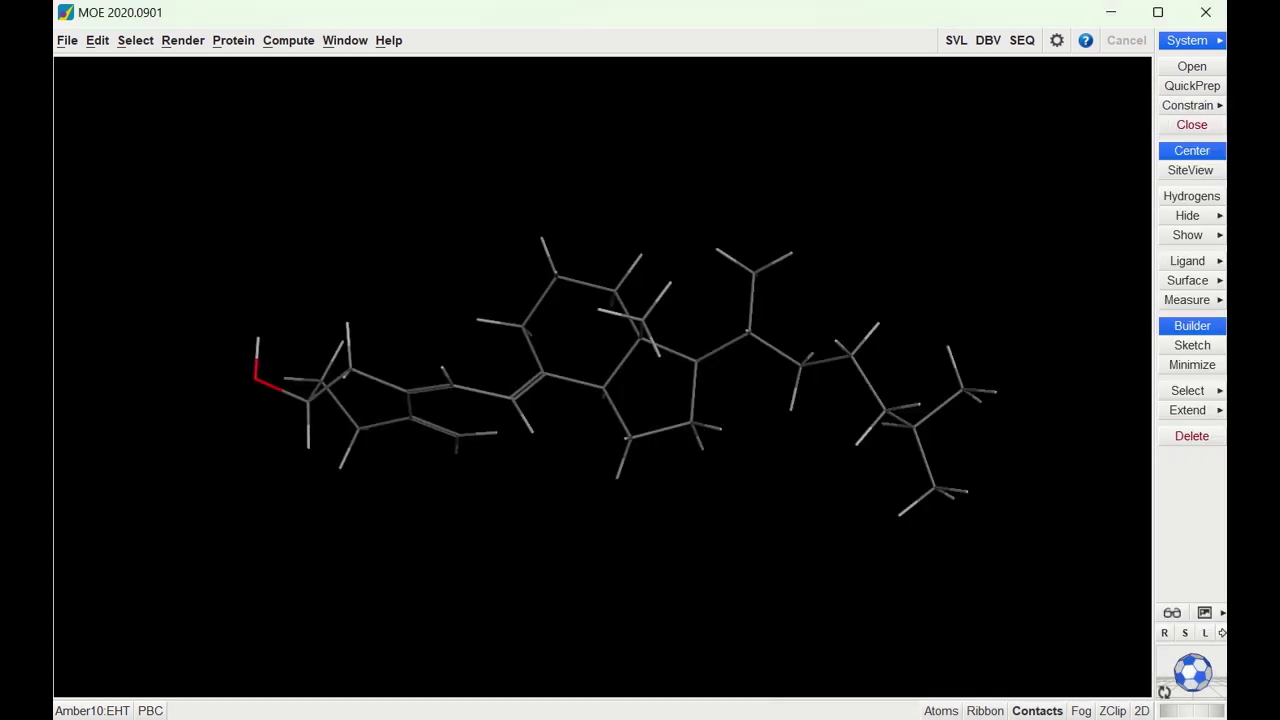
{"action": "left_click", "coordinate": [1180, 330]}
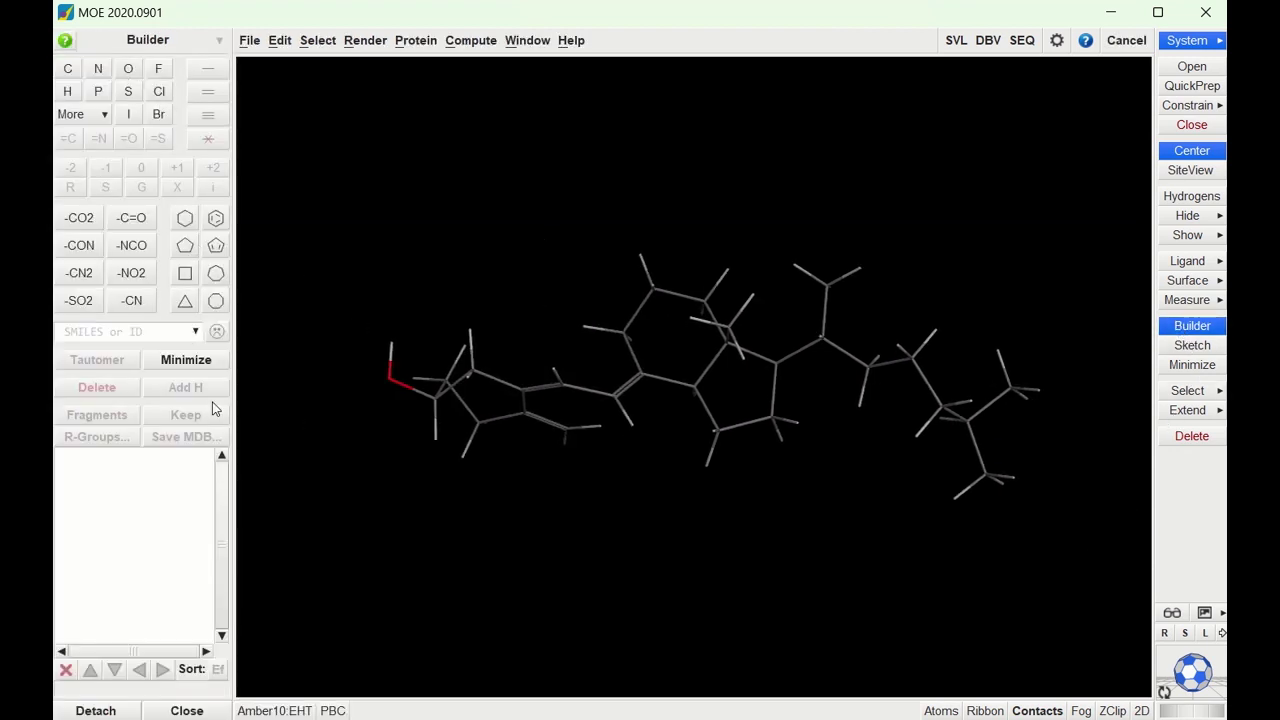
Step: Delete the two terminal methyl carbons and the branching carbon at the end of the side chain
{"action": "mouse_move", "coordinate": [1186, 666]}
{"action": "left_mouse_down"}
{"action": "mouse_move", "coordinate": [1189, 678]}
{"action": "mouse_move", "coordinate": [1181, 666]}
{"action": "left_mouse_up"}
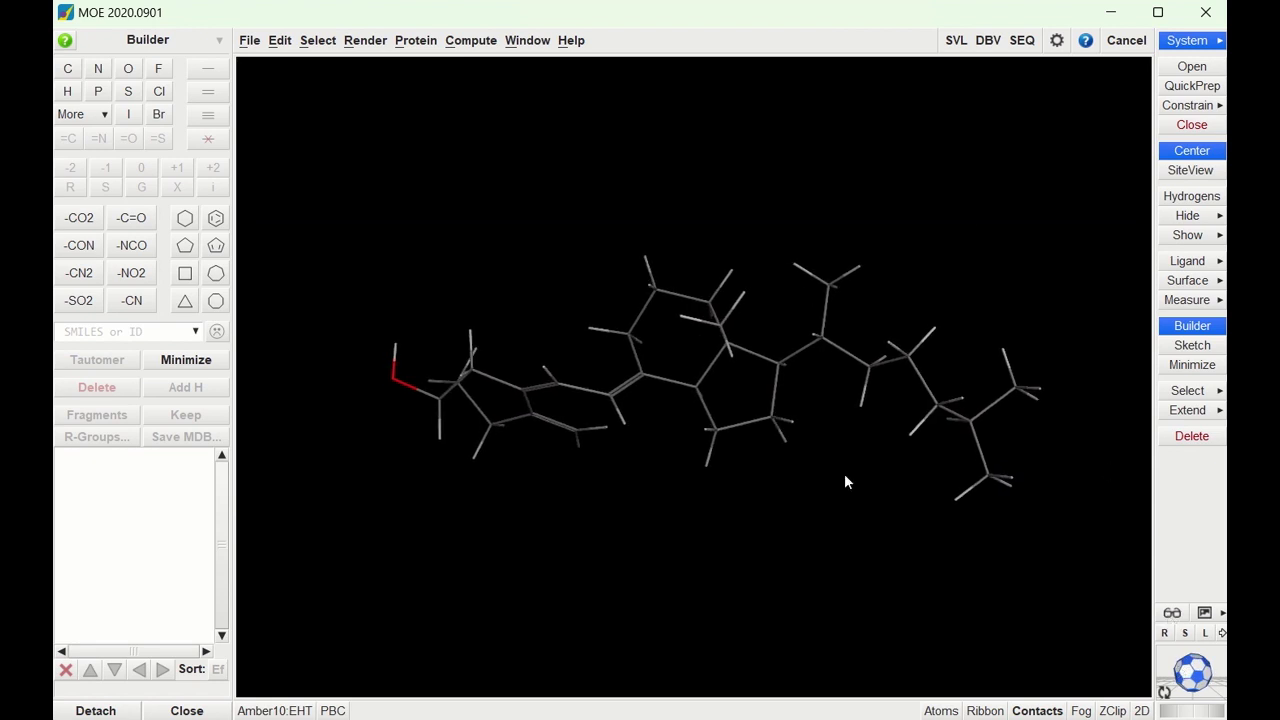
{"action": "left_click", "coordinate": [991, 479]}
{"action": "key", "text": "Delete"}
{"action": "left_click", "coordinate": [1014, 390]}
{"action": "key", "text": "Delete"}
{"action": "left_click", "coordinate": [972, 422]}
{"action": "key", "text": "Delete"}
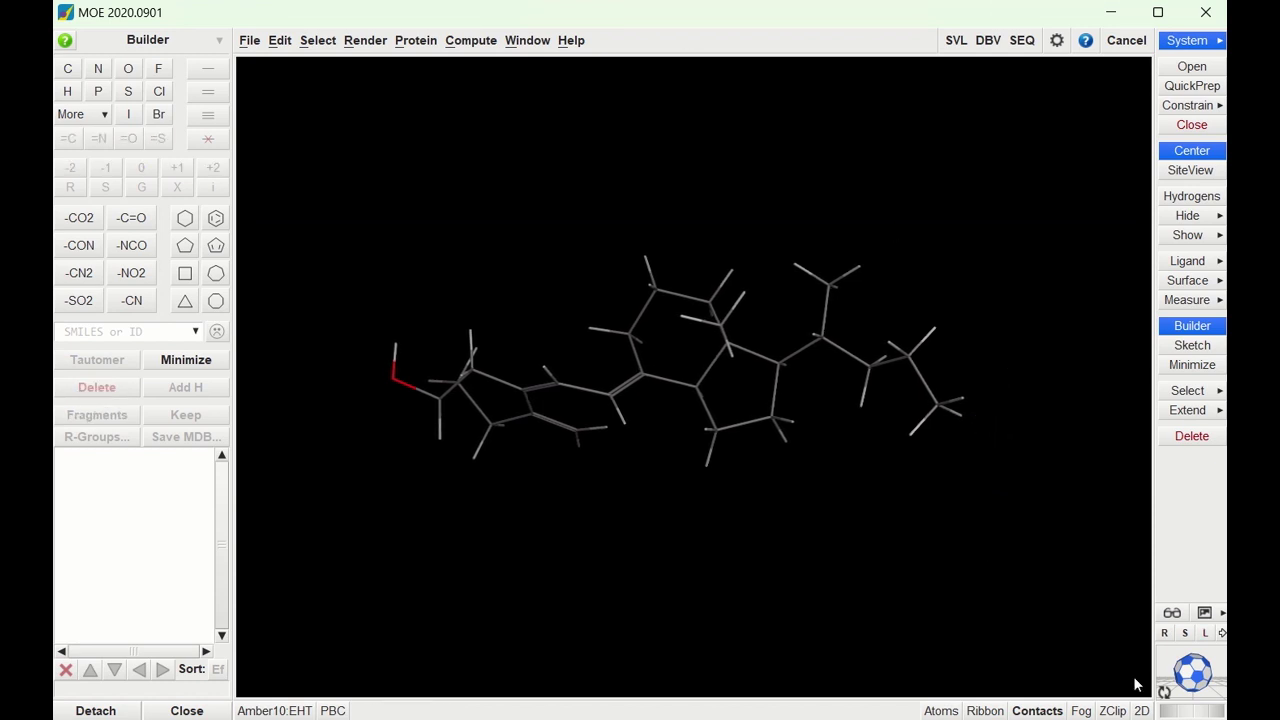
Step: Change the hydroxyl oxygen on the six-membered ring at the chain's far end to nitrogen
{"action": "left_click", "coordinate": [1164, 691]}
{"action": "left_click_drag", "start_coordinate": [1180, 676], "coordinate": [1213, 674]}
{"action": "scroll", "coordinate": [507, 428], "scroll_direction": "down", "scroll_amount": 2}
{"action": "scroll", "coordinate": [528, 394], "scroll_direction": "up", "scroll_amount": 6}
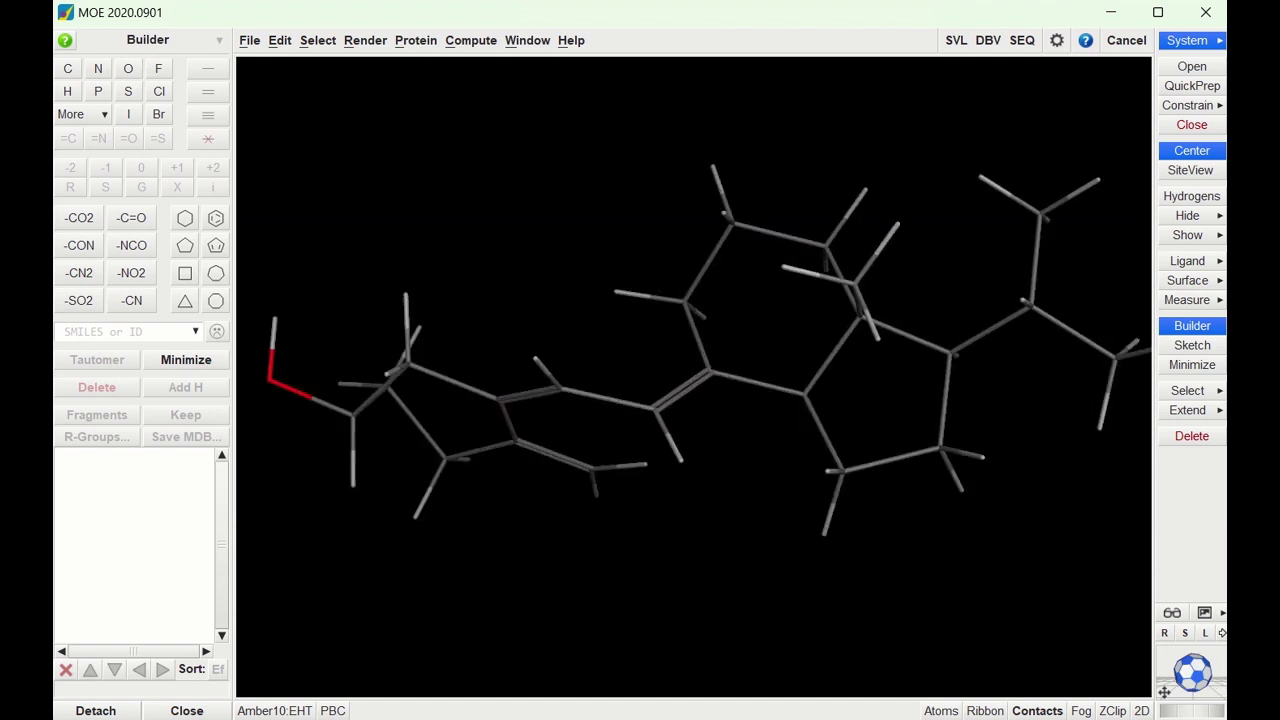
{"action": "left_click_drag", "start_coordinate": [1177, 672], "coordinate": [1213, 673]}
{"action": "left_click", "coordinate": [348, 384]}
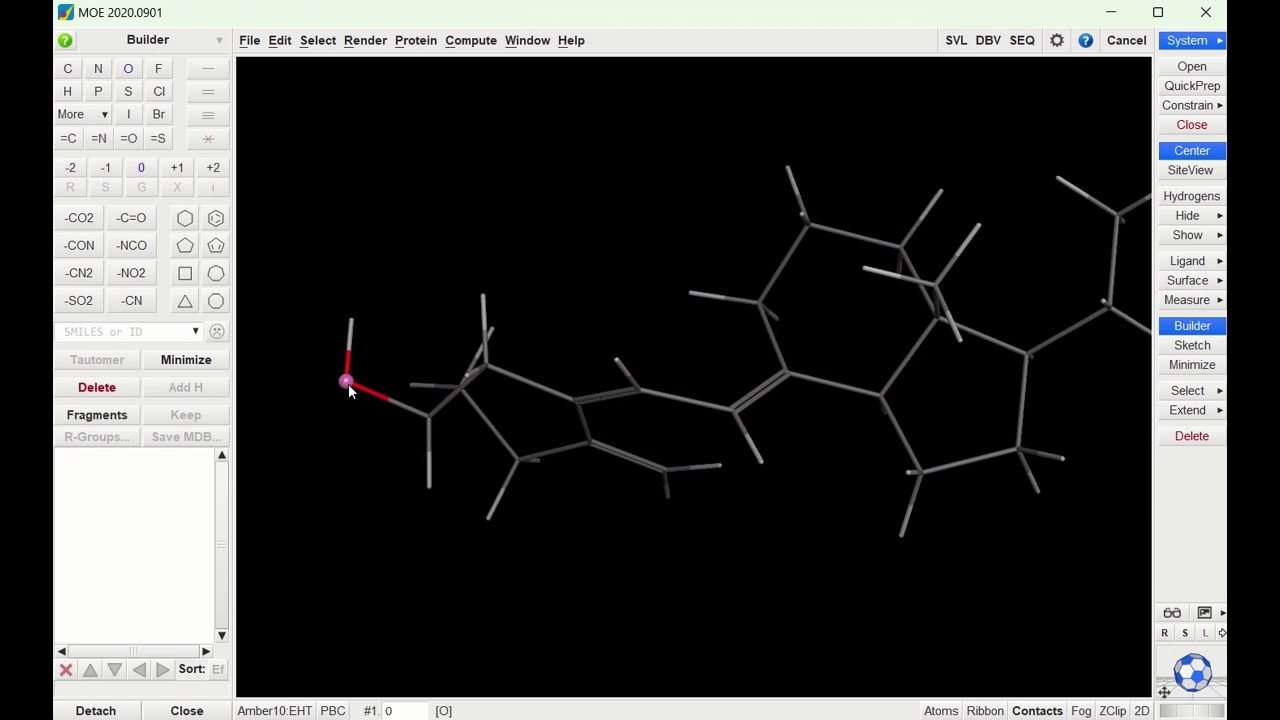
{"action": "left_click", "coordinate": [99, 70]}
Step: Replace a hydrogen on the ring carbon next to the exocyclic methylene with a hydroxyl oxygen
{"action": "left_click_drag", "start_coordinate": [1191, 676], "coordinate": [1189, 576]}
{"action": "left_click", "coordinate": [1164, 692]}
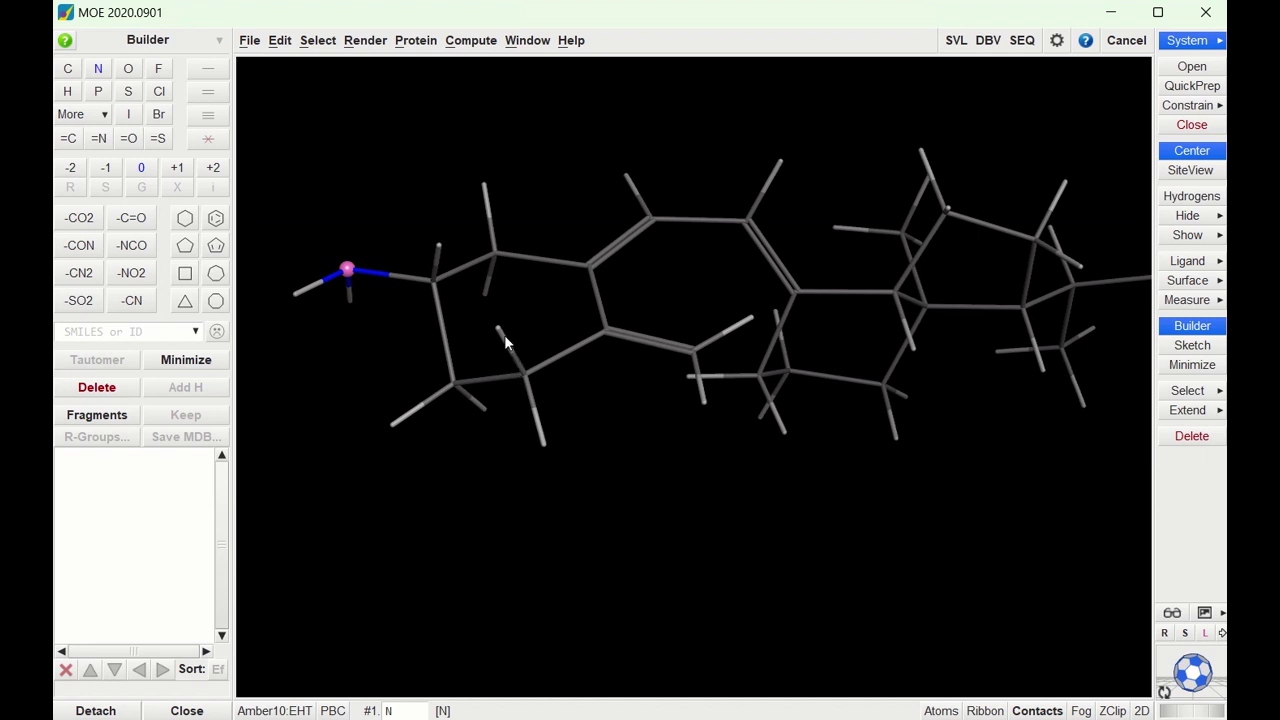
{"action": "left_click", "coordinate": [544, 443]}
{"action": "left_click", "coordinate": [132, 72]}
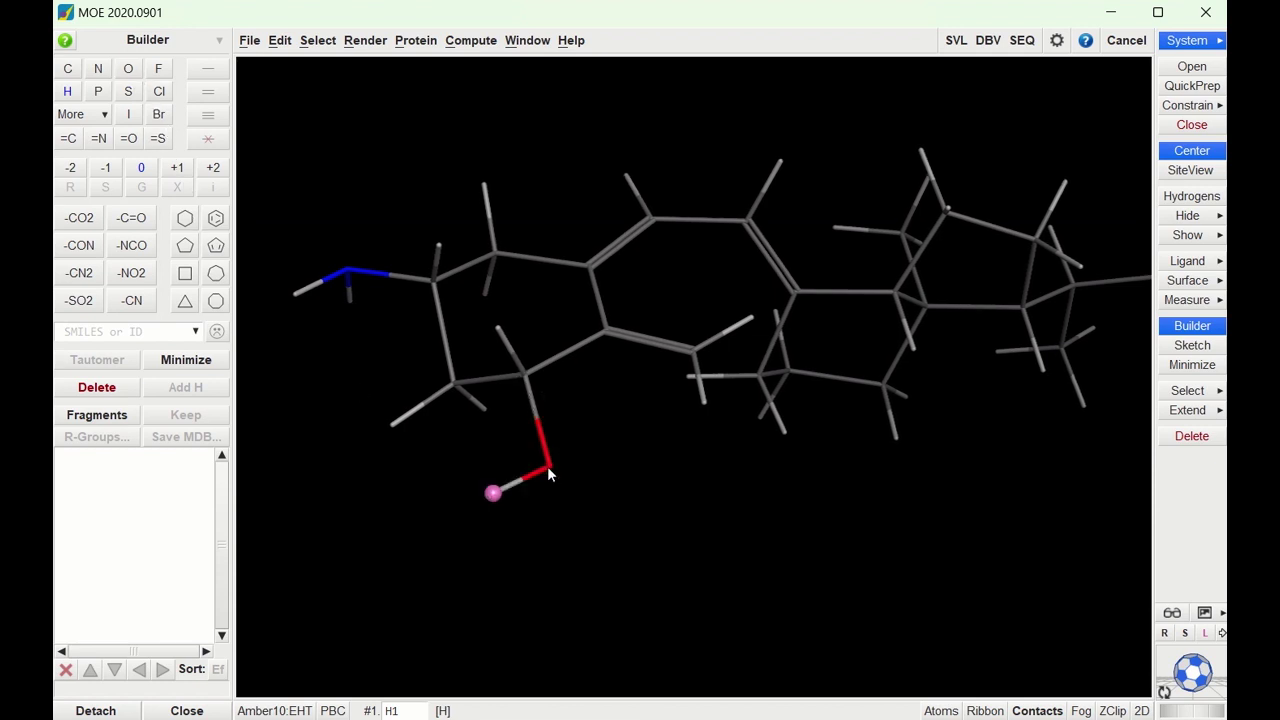
{"action": "left_click_drag", "start_coordinate": [862, 568], "coordinate": [999, 635]}
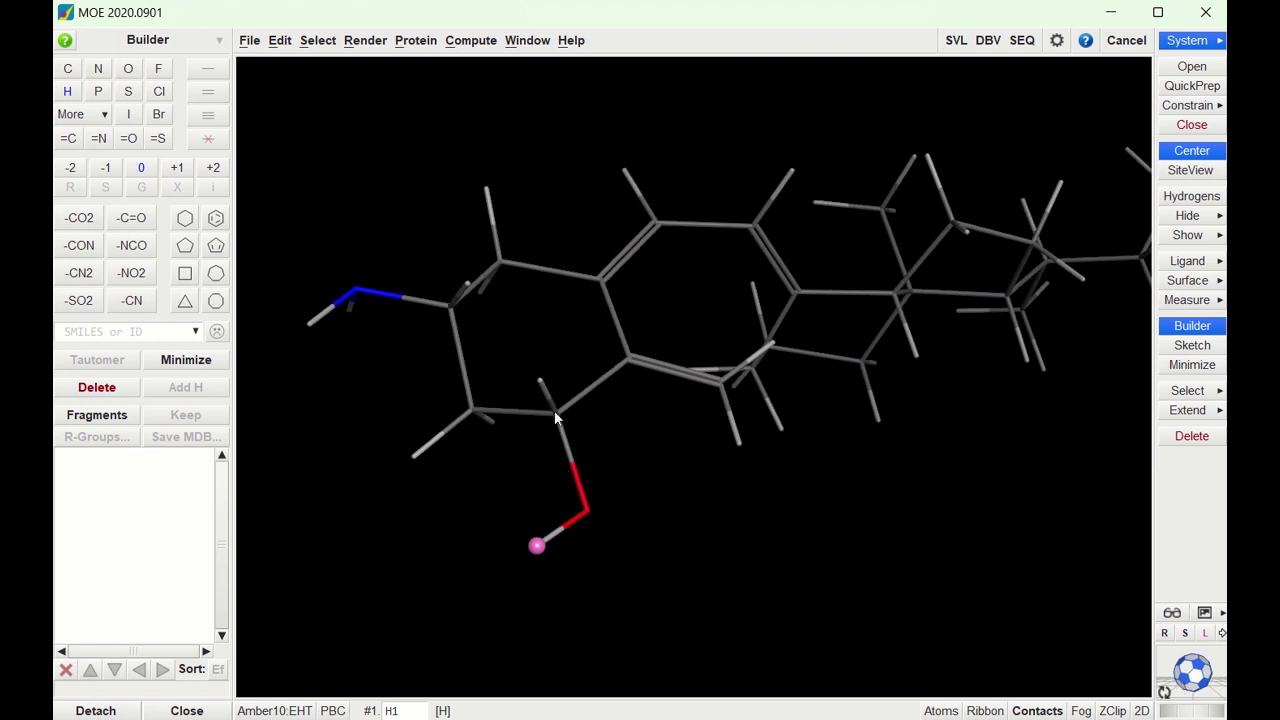
Step: Attach a three-carbon chain to the ring carbon between the nitrogen-bearing and hydroxyl-bearing carbons, replacing one of its hydrogens
{"action": "left_click", "coordinate": [540, 384]}
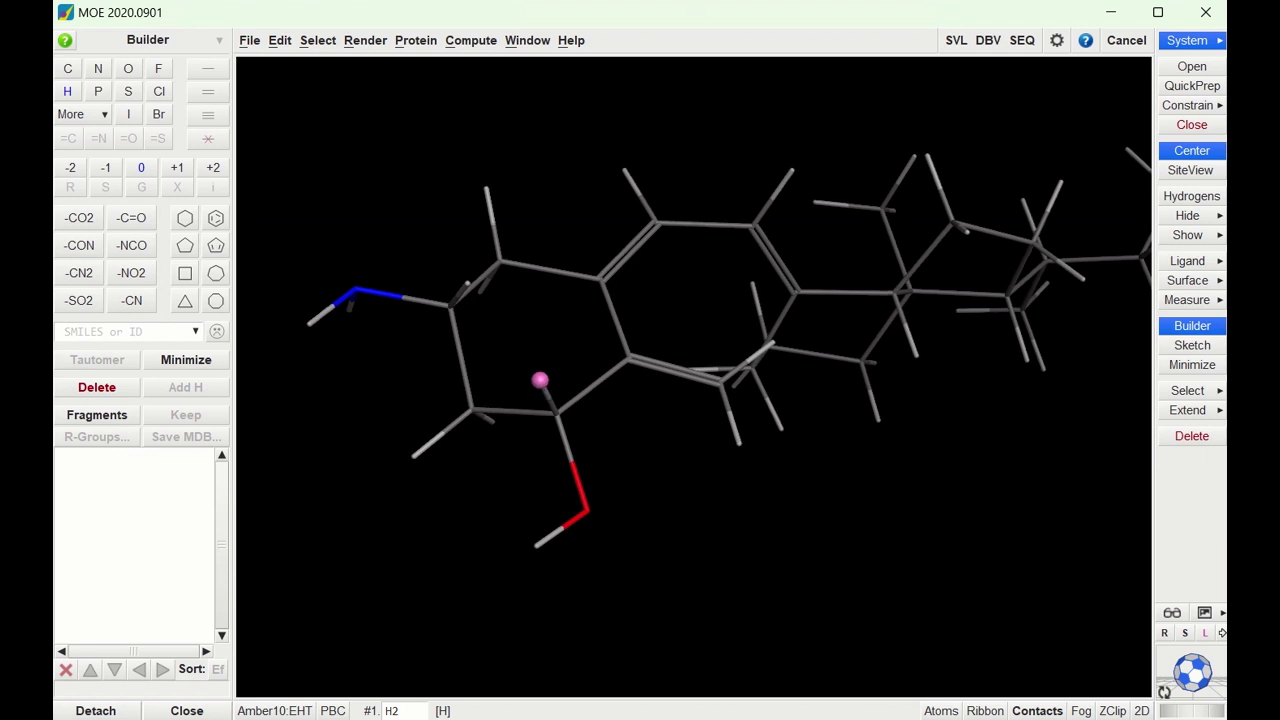
{"action": "left_click", "coordinate": [413, 457]}
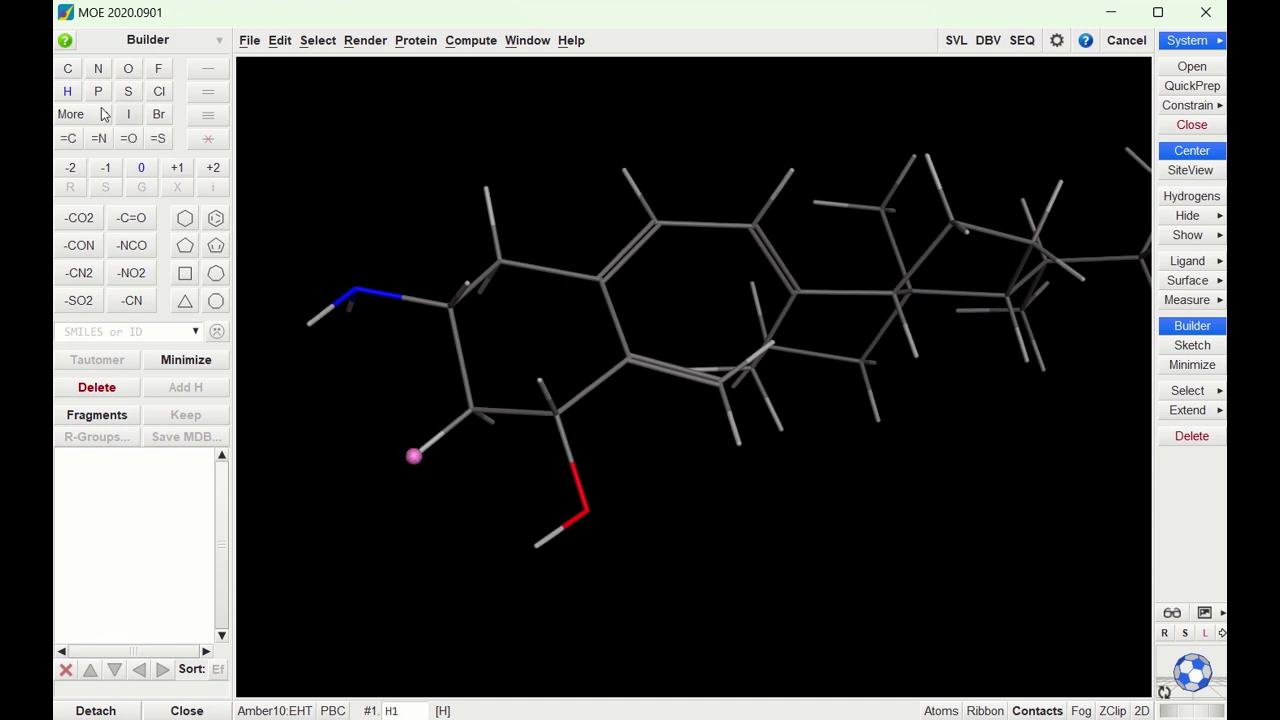
{"action": "left_click", "coordinate": [74, 73]}
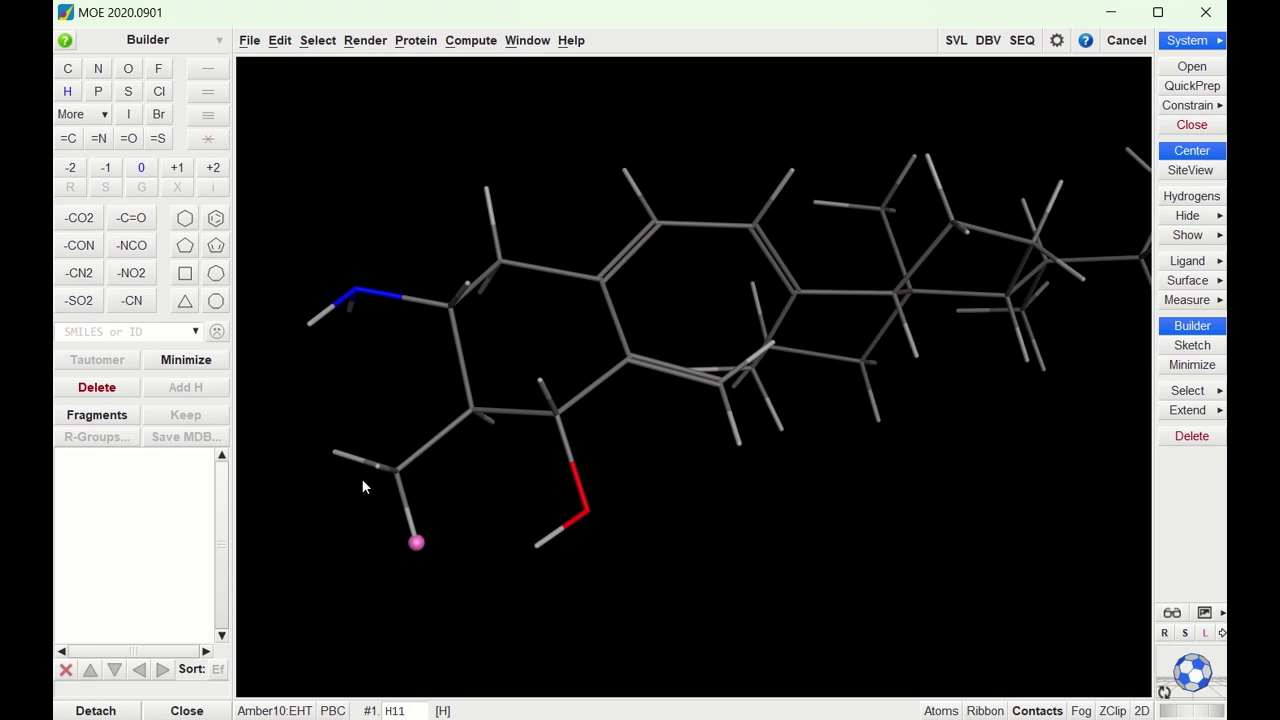
{"action": "left_click", "coordinate": [72, 76]}
{"action": "left_click", "coordinate": [73, 76]}
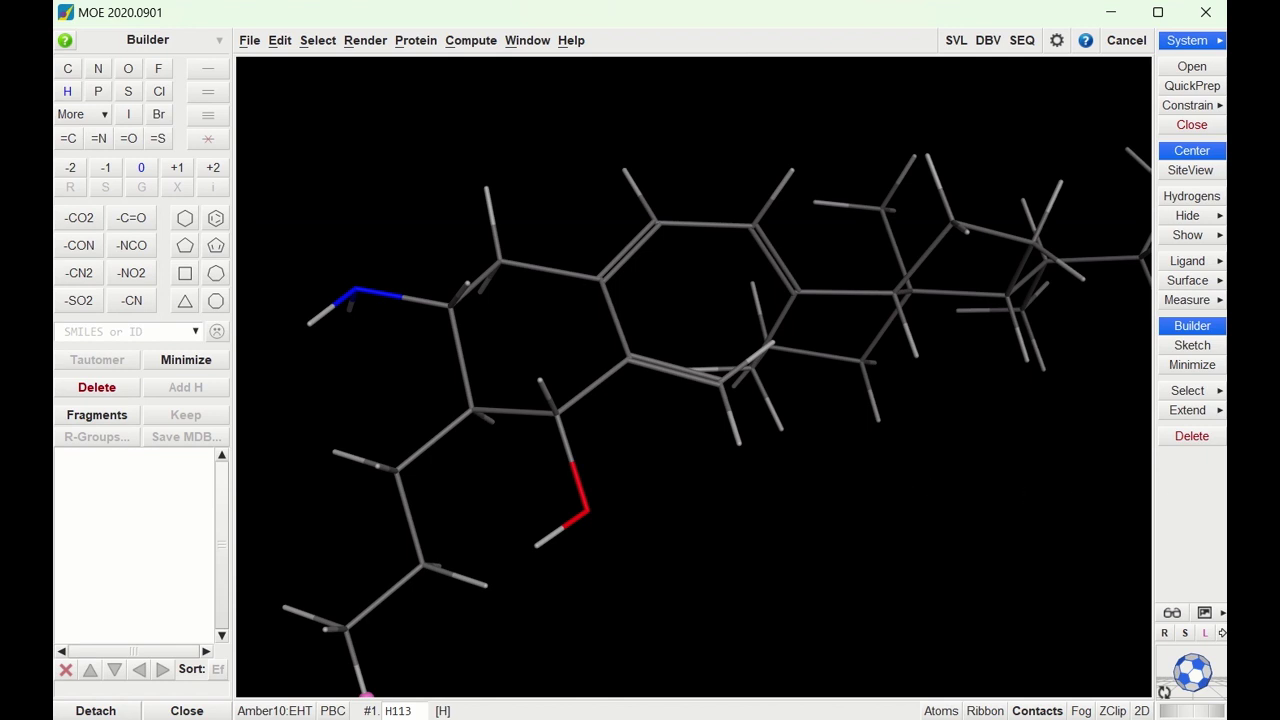
Step: Copy the modified molecule from MOE into the empty second entry of the VDR database, ignoring visibility and selection
{"action": "key", "text": "alt+Tab"}
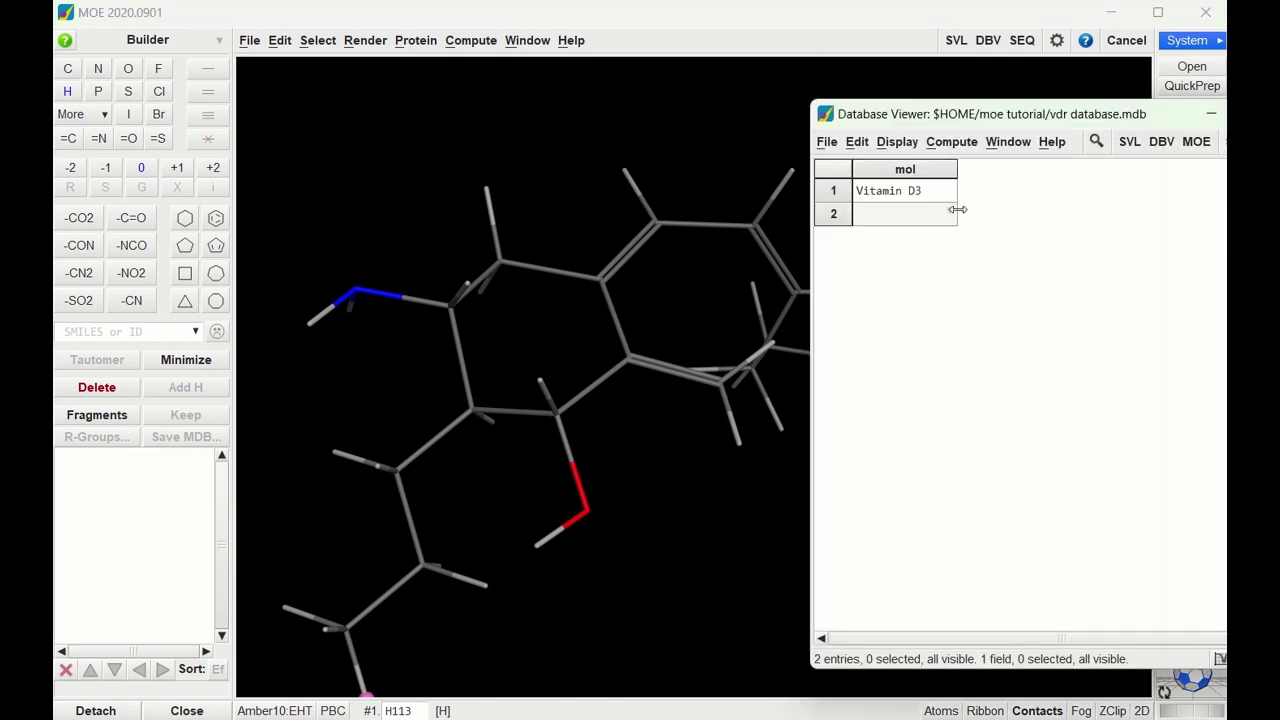
{"action": "left_click", "coordinate": [950, 215]}
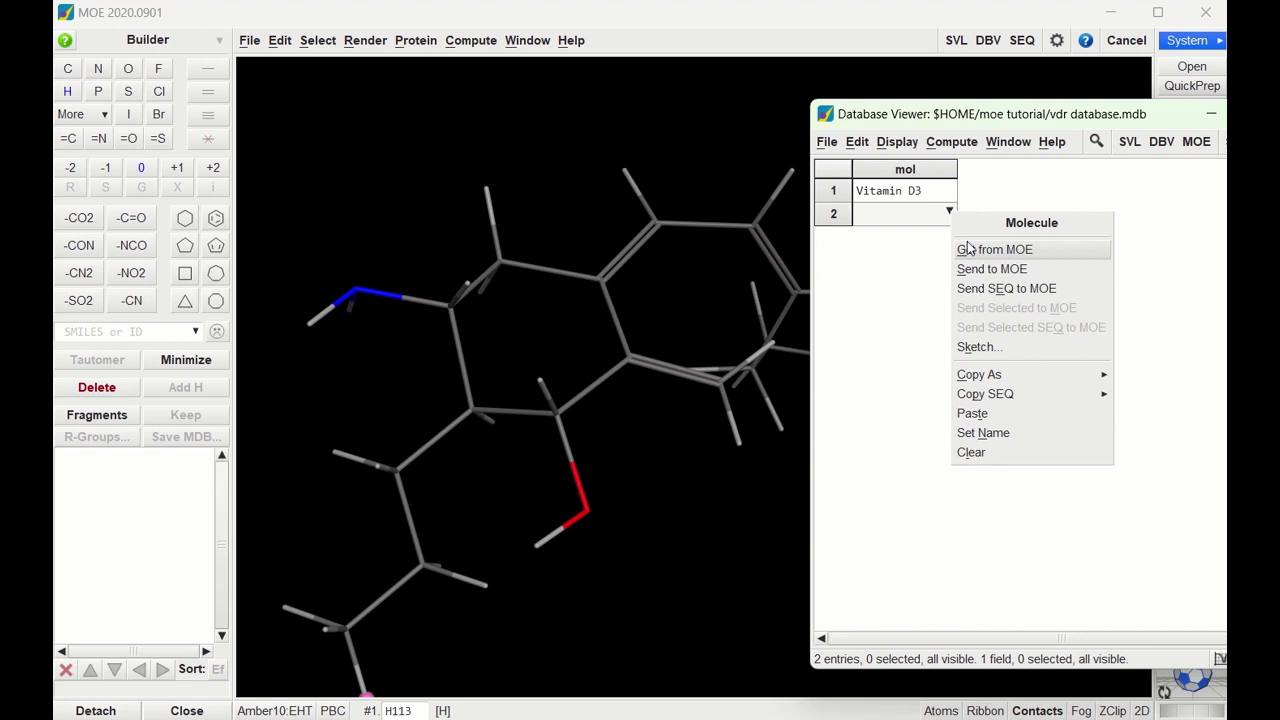
{"action": "left_click", "coordinate": [977, 252]}
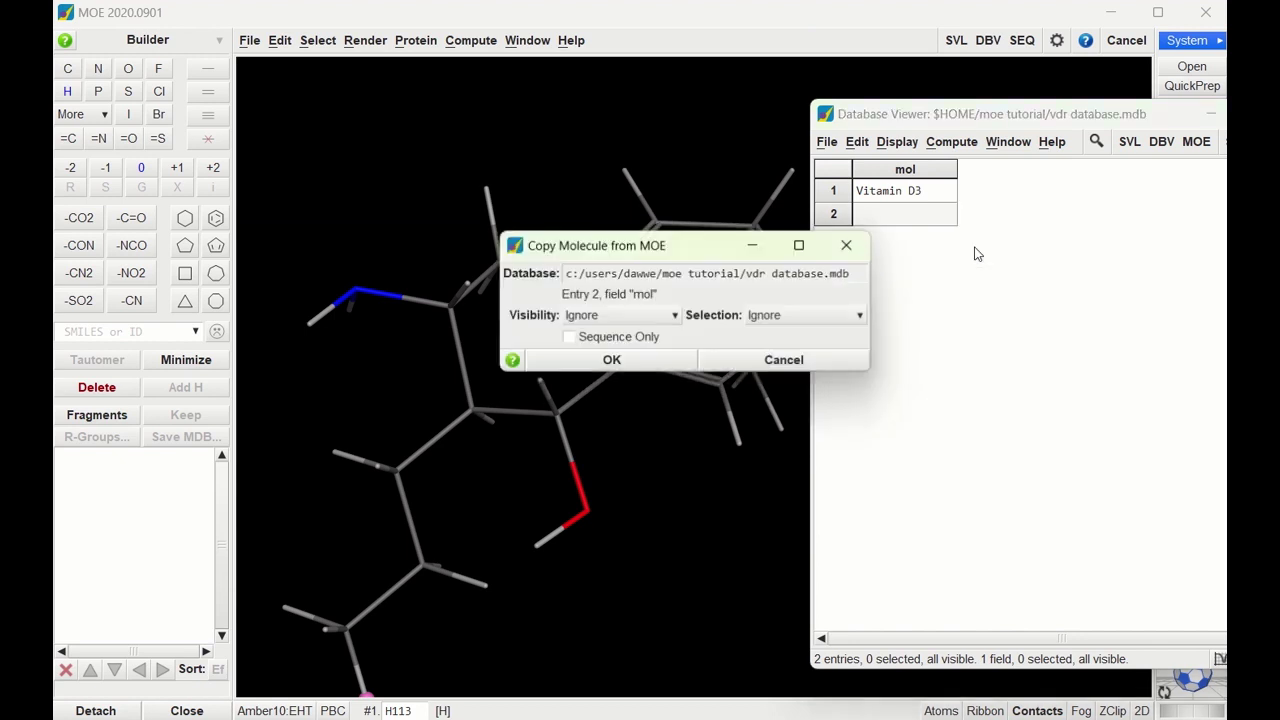
{"action": "left_click", "coordinate": [614, 360]}
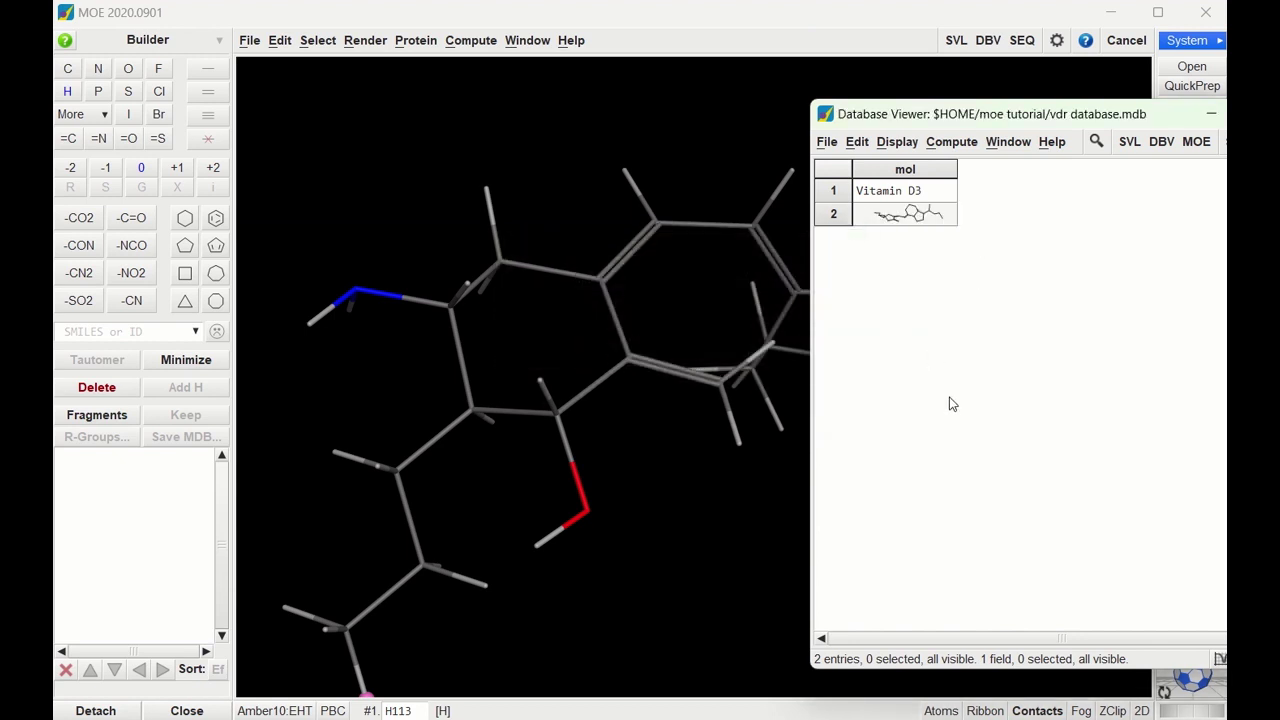
Step: Close the Builder and clear the edited molecule from the MOE window
{"action": "left_click", "coordinate": [704, 125]}
{"action": "left_click", "coordinate": [193, 711]}
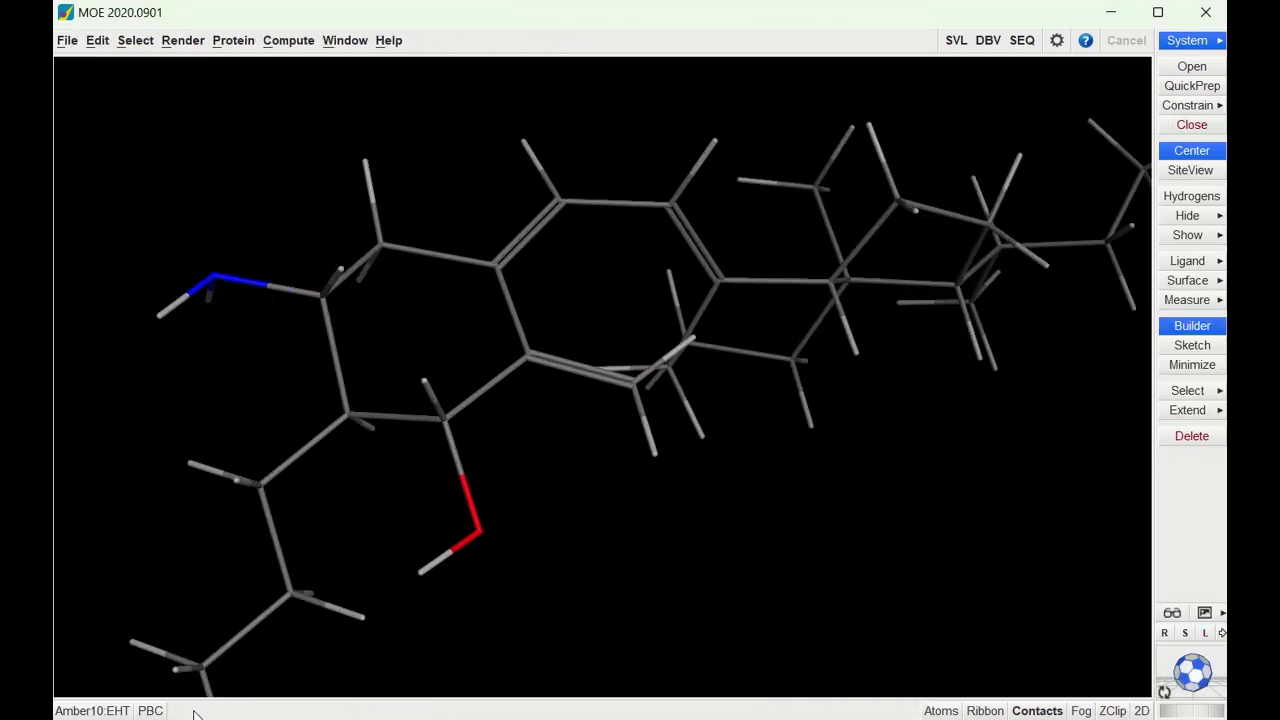
{"action": "left_click", "coordinate": [67, 40]}
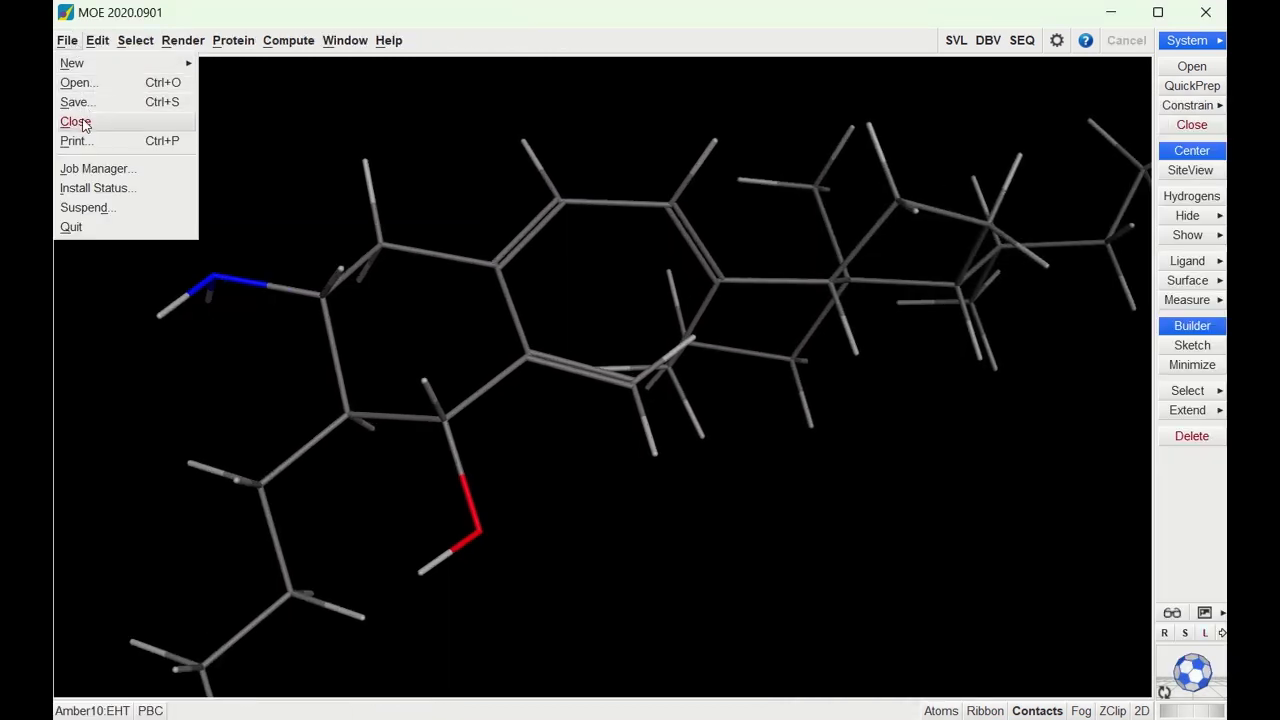
{"action": "left_click", "coordinate": [85, 124]}
{"action": "left_click", "coordinate": [632, 378]}
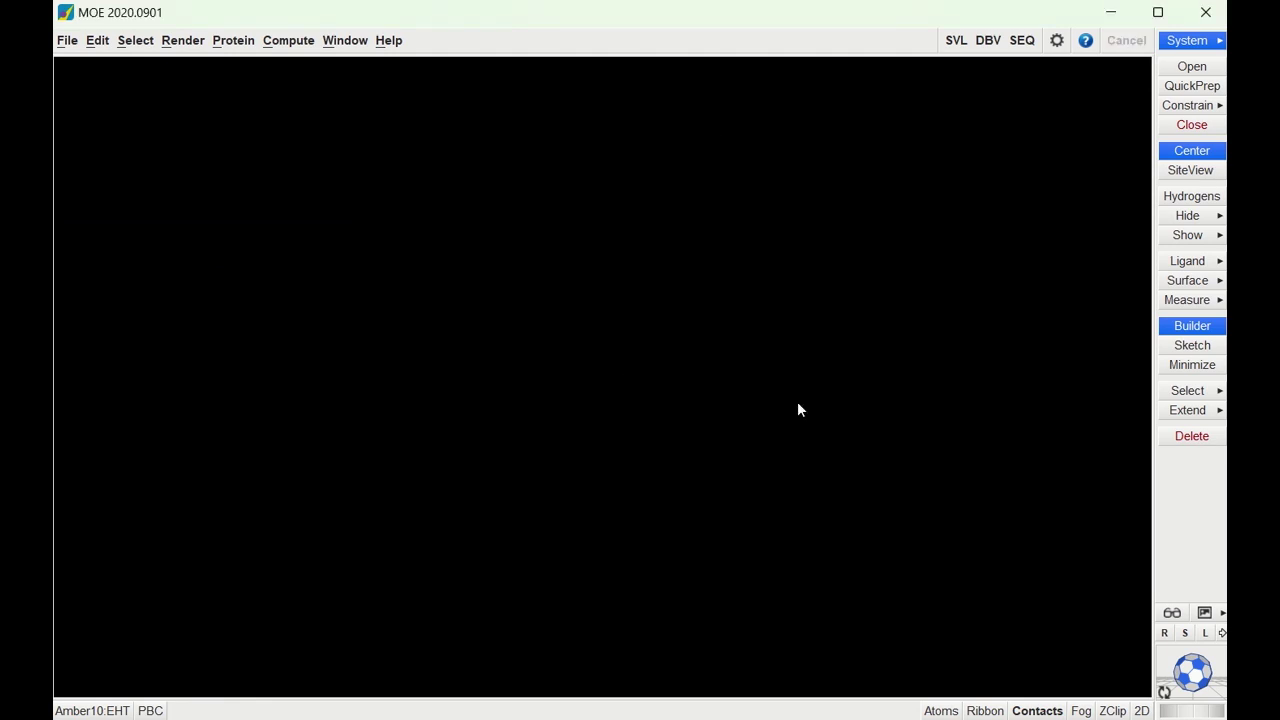
Step: Send the second database entry to the MOE window and inspect the saved analog's structure in 3D
{"action": "key", "text": "alt+Tab"}
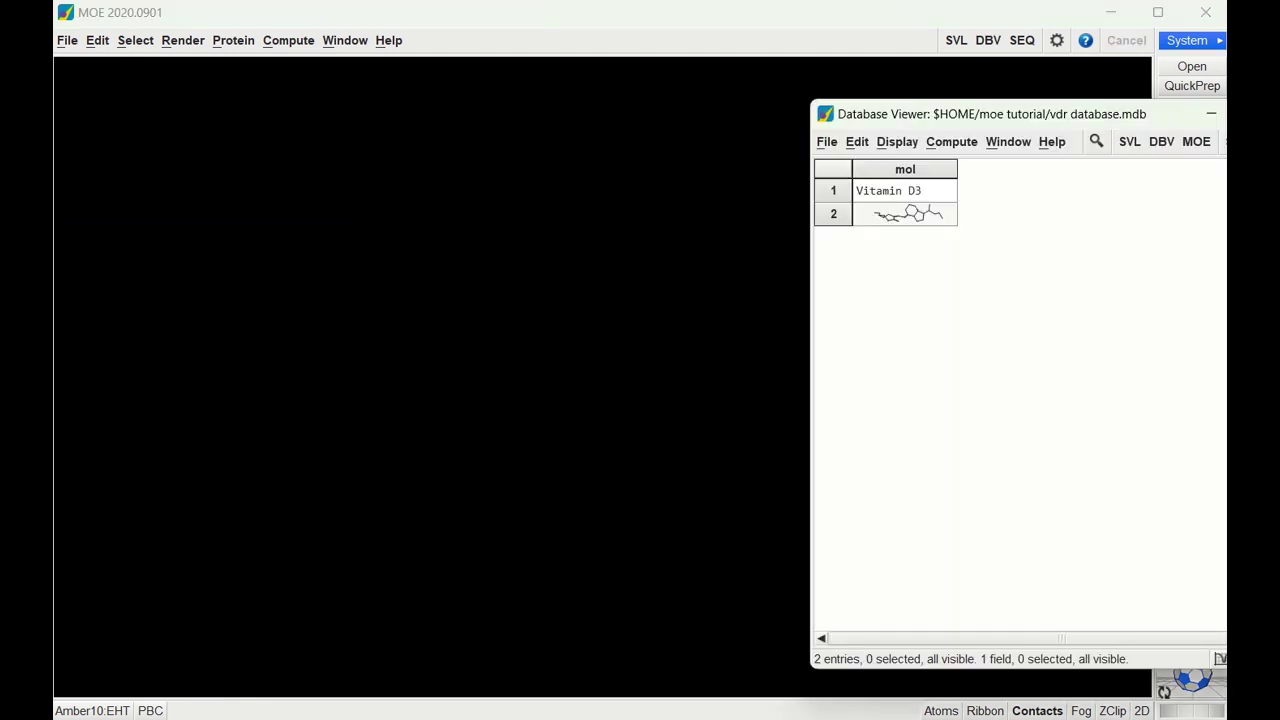
{"action": "right_click", "coordinate": [946, 210]}
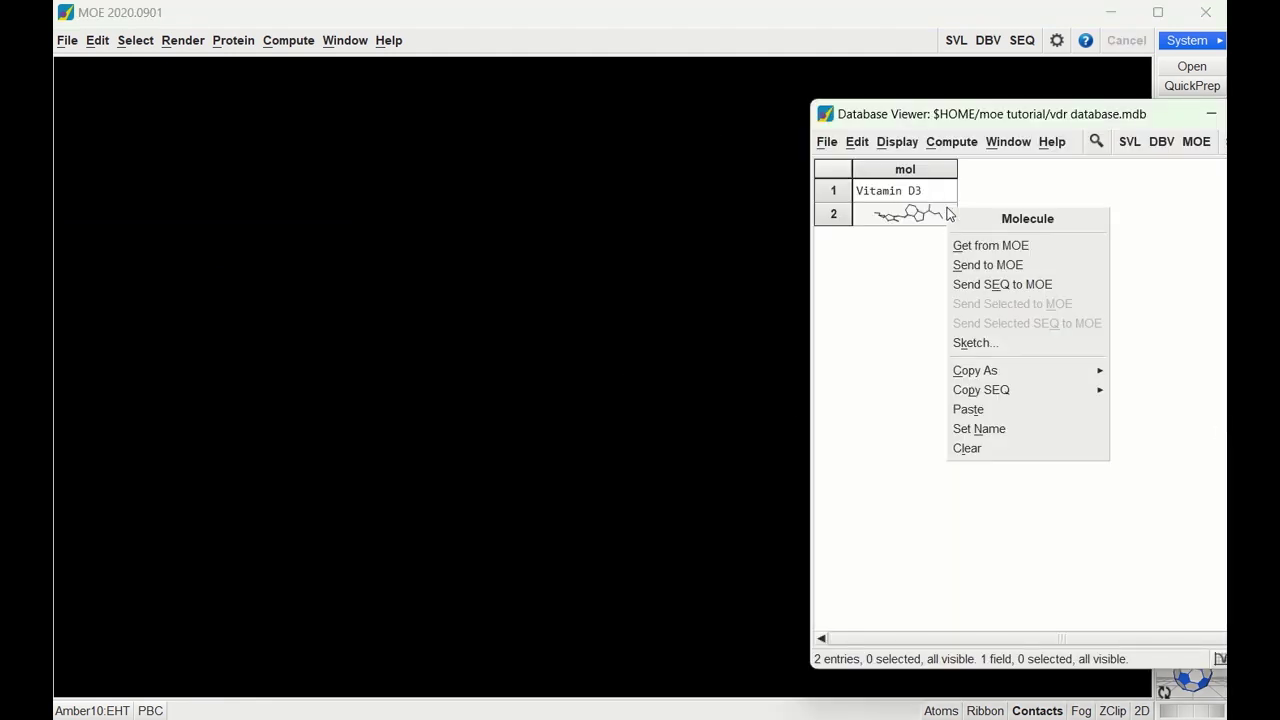
{"action": "left_click", "coordinate": [985, 265]}
{"action": "left_click", "coordinate": [693, 525]}
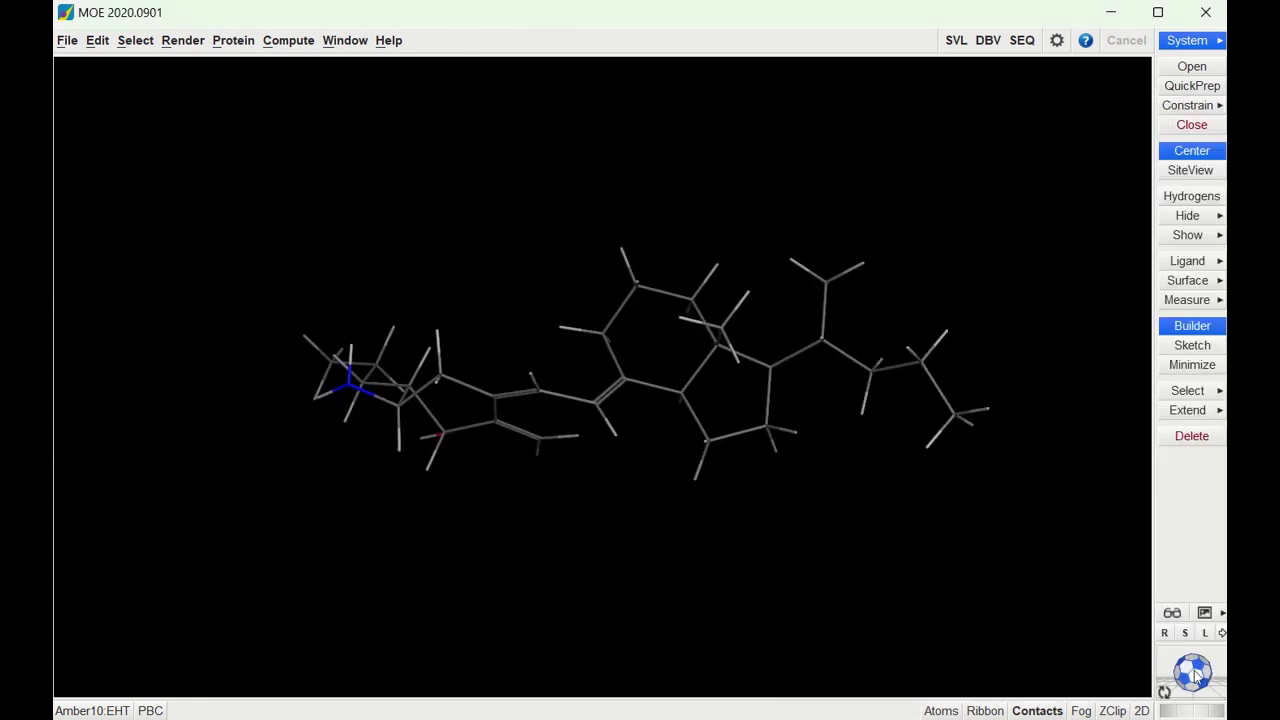
{"action": "left_click_drag", "start_coordinate": [1185, 673], "coordinate": [1186, 578]}
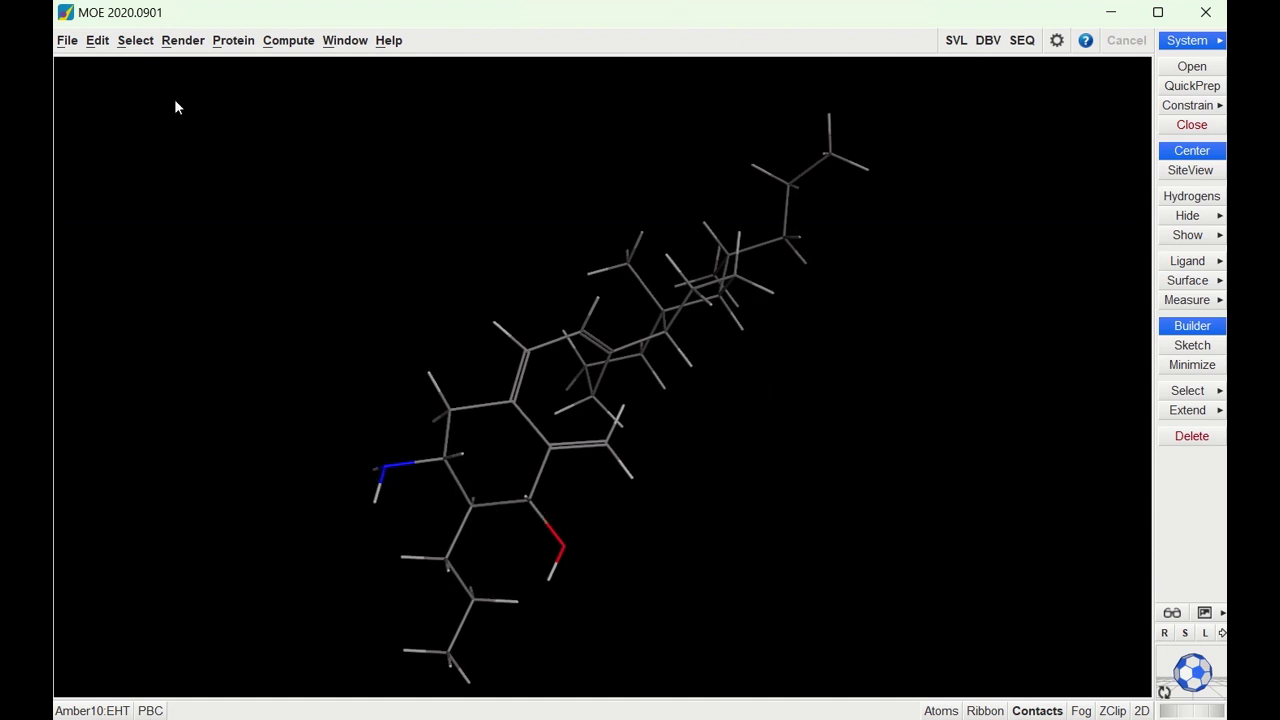
Step: Clear the reloaded analog's molecular data, deleting graphics objects and resetting the view
{"action": "left_click", "coordinate": [67, 40]}
{"action": "left_click", "coordinate": [150, 121]}
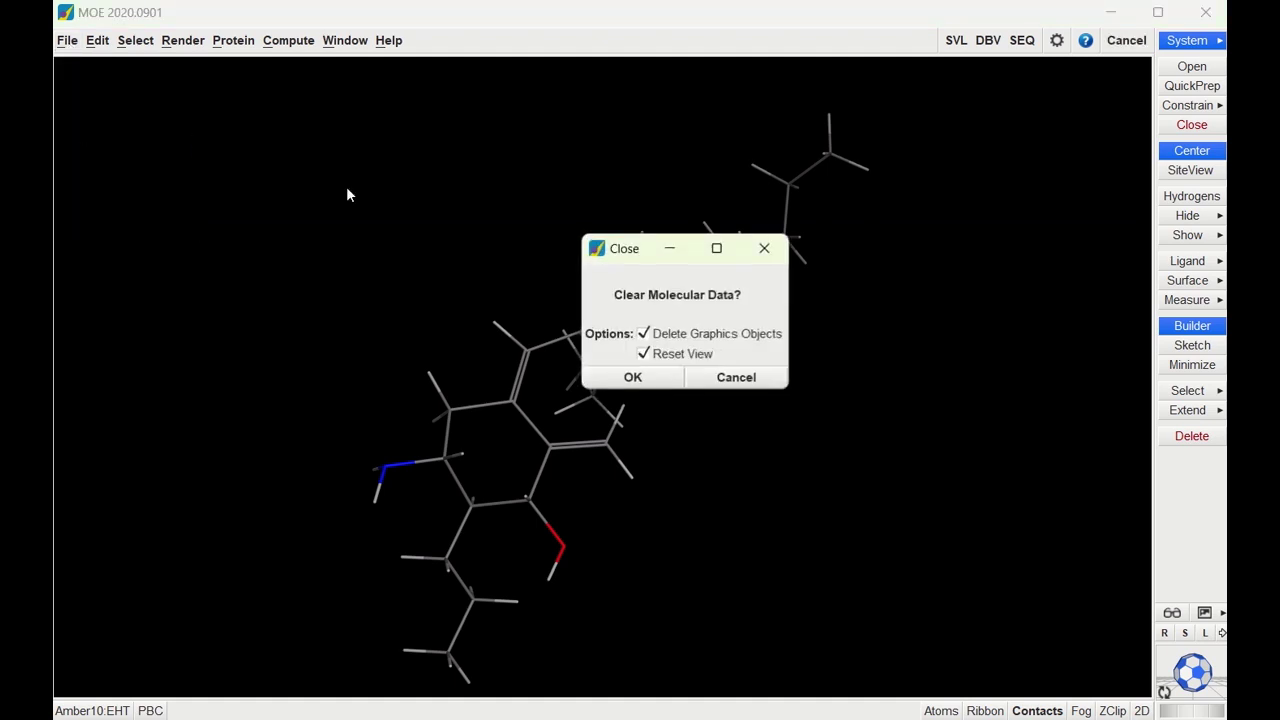
{"action": "left_click", "coordinate": [630, 374]}
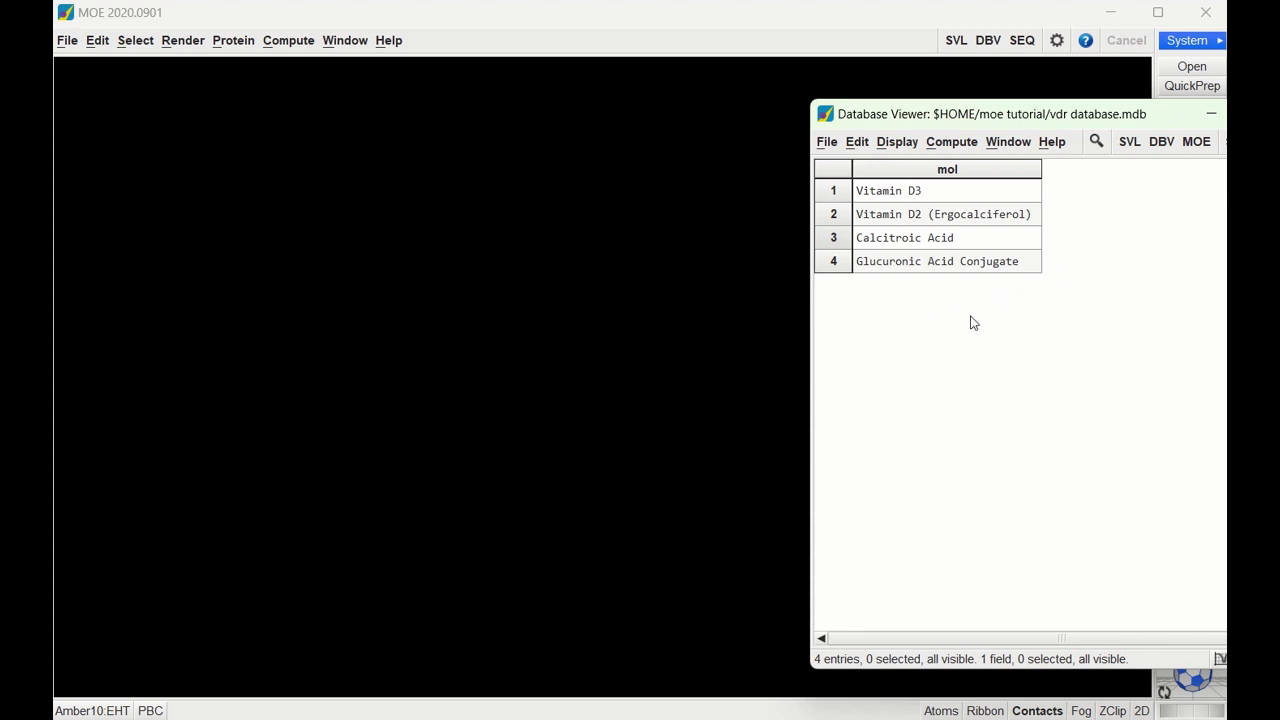
Step: Browse the VDR database from its first entry, Vitamin D3, comparing the 2D drawing with the 3D structure
{"action": "left_click", "coordinate": [827, 141]}
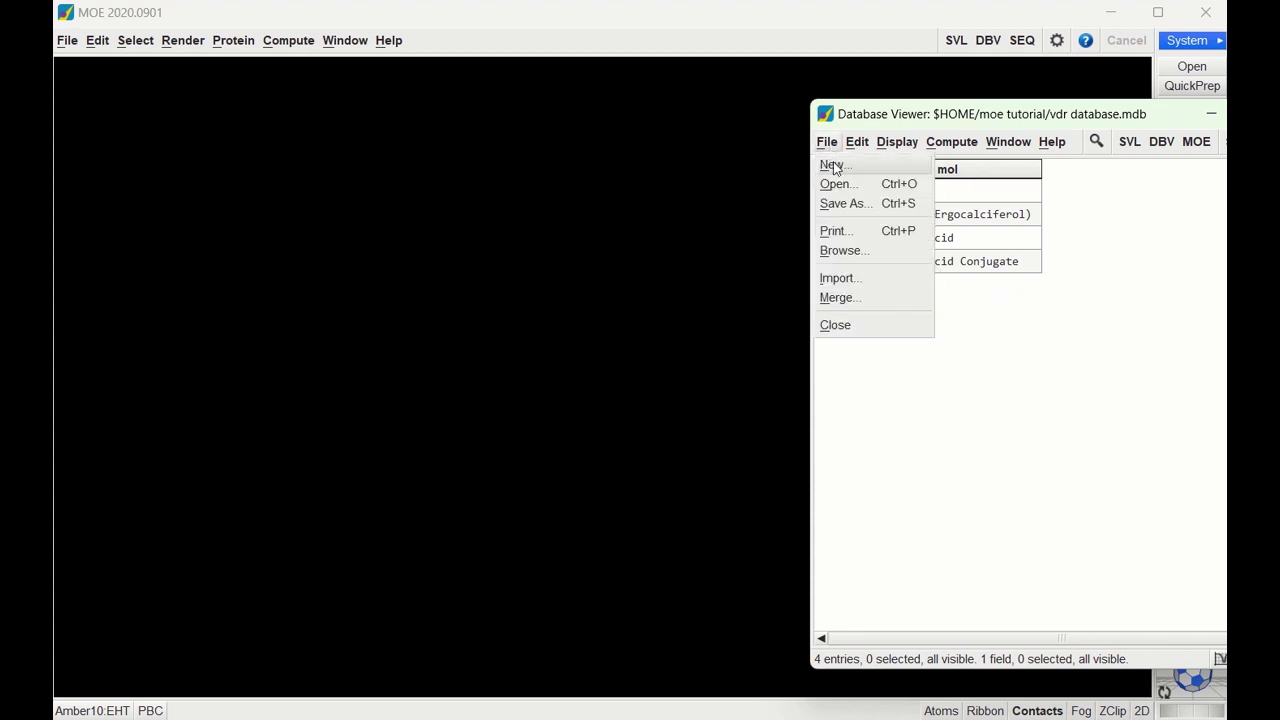
{"action": "left_click", "coordinate": [842, 250]}
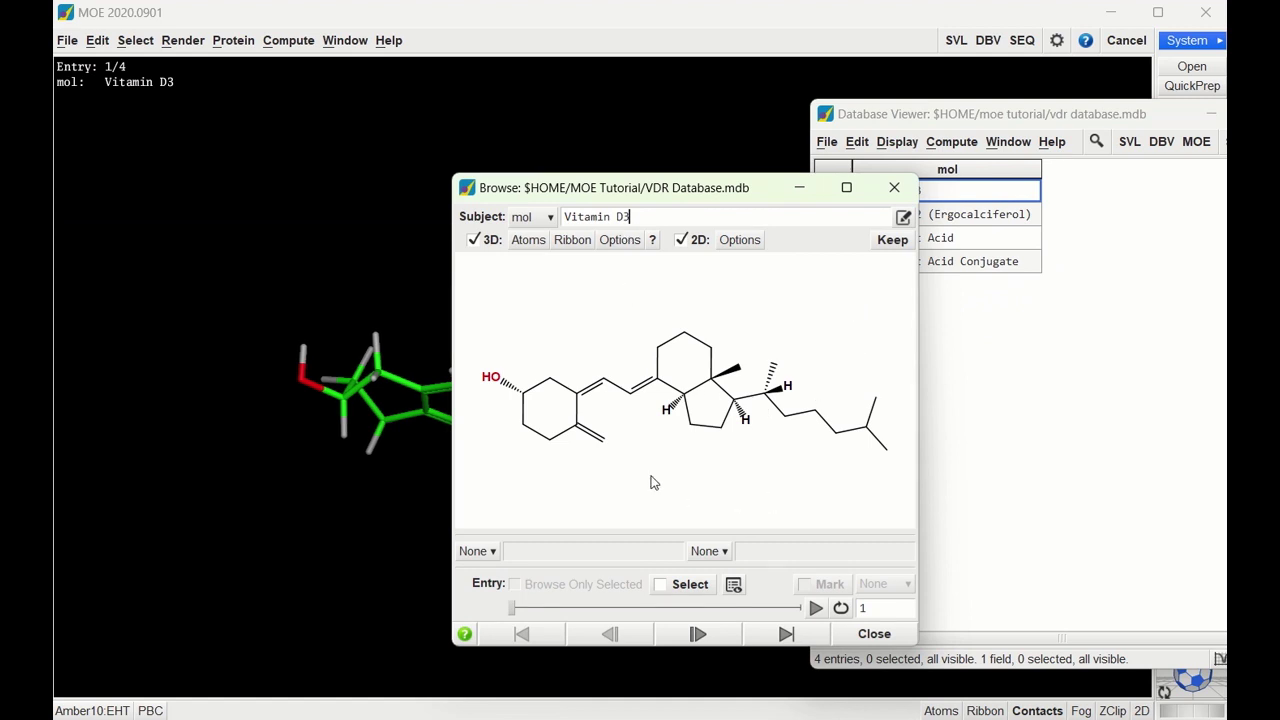
{"action": "left_click_drag", "start_coordinate": [715, 197], "coordinate": [73, 300]}
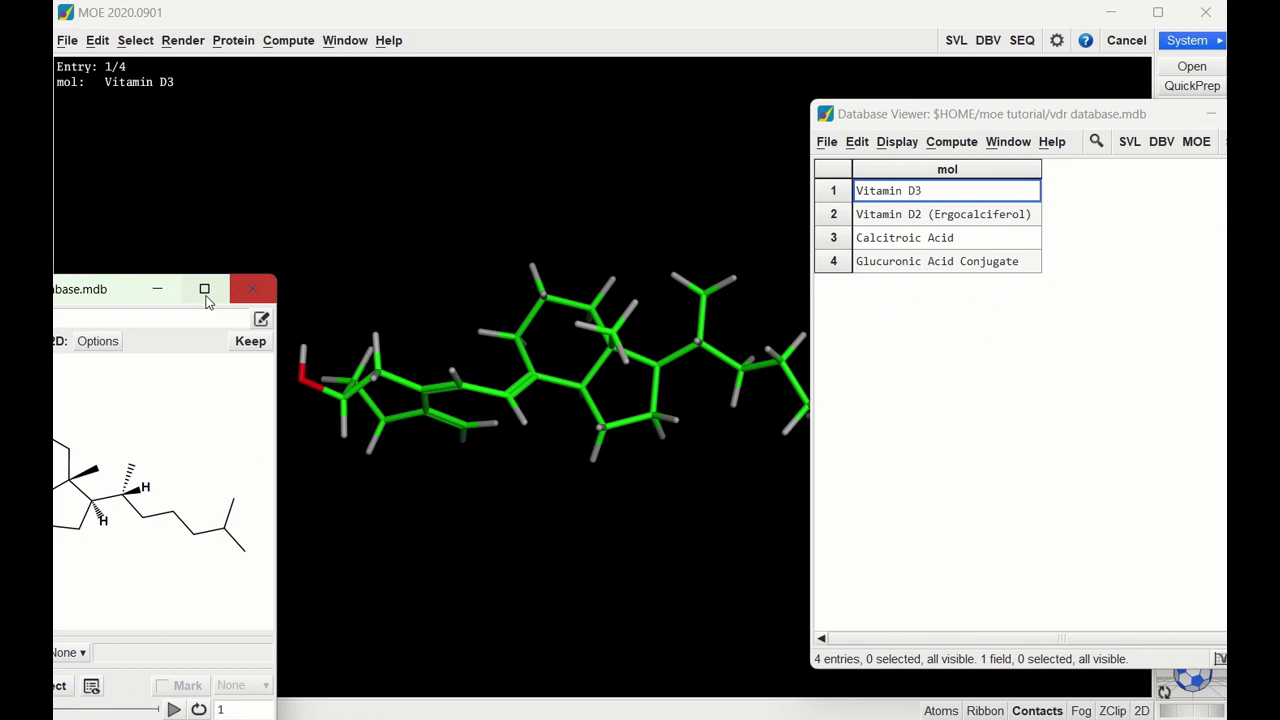
{"action": "left_click", "coordinate": [286, 322]}
{"action": "left_click_drag", "start_coordinate": [93, 301], "coordinate": [338, 270]}
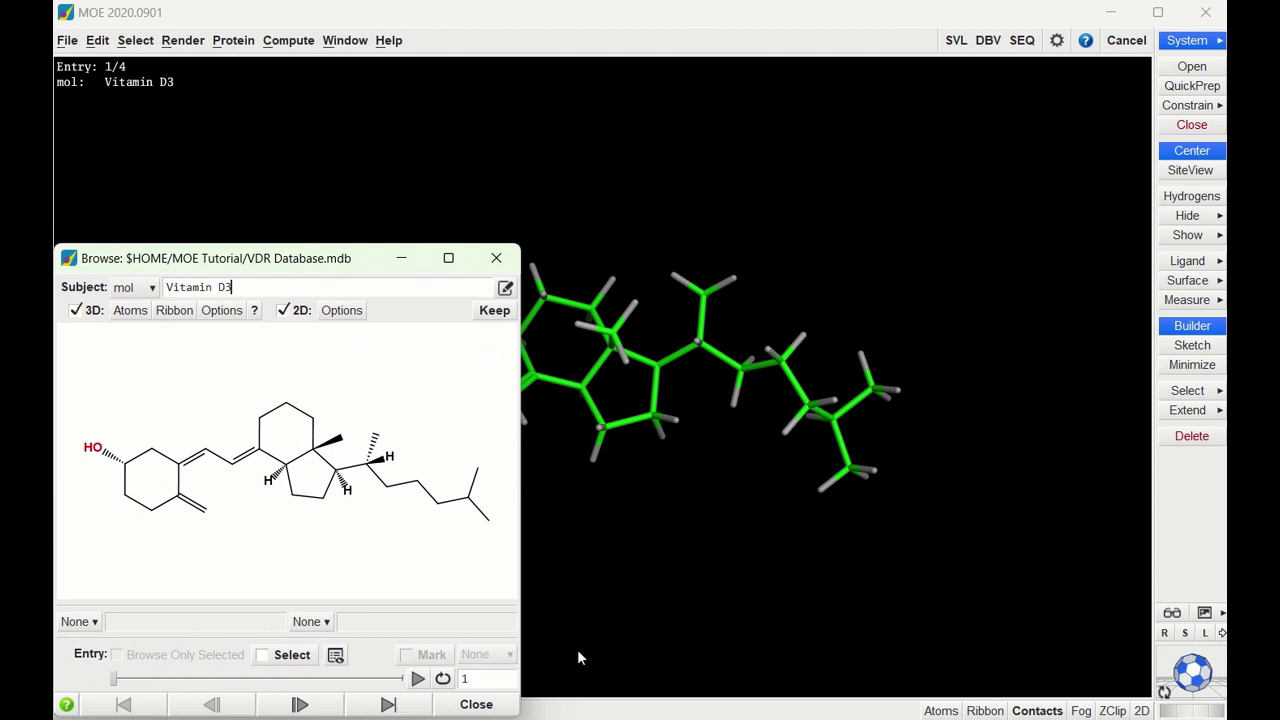
Step: Examine the Vitamin D2 (Ergocalciferol) and Calcitroic Acid entries in 2D and 3D
{"action": "left_click", "coordinate": [292, 706]}
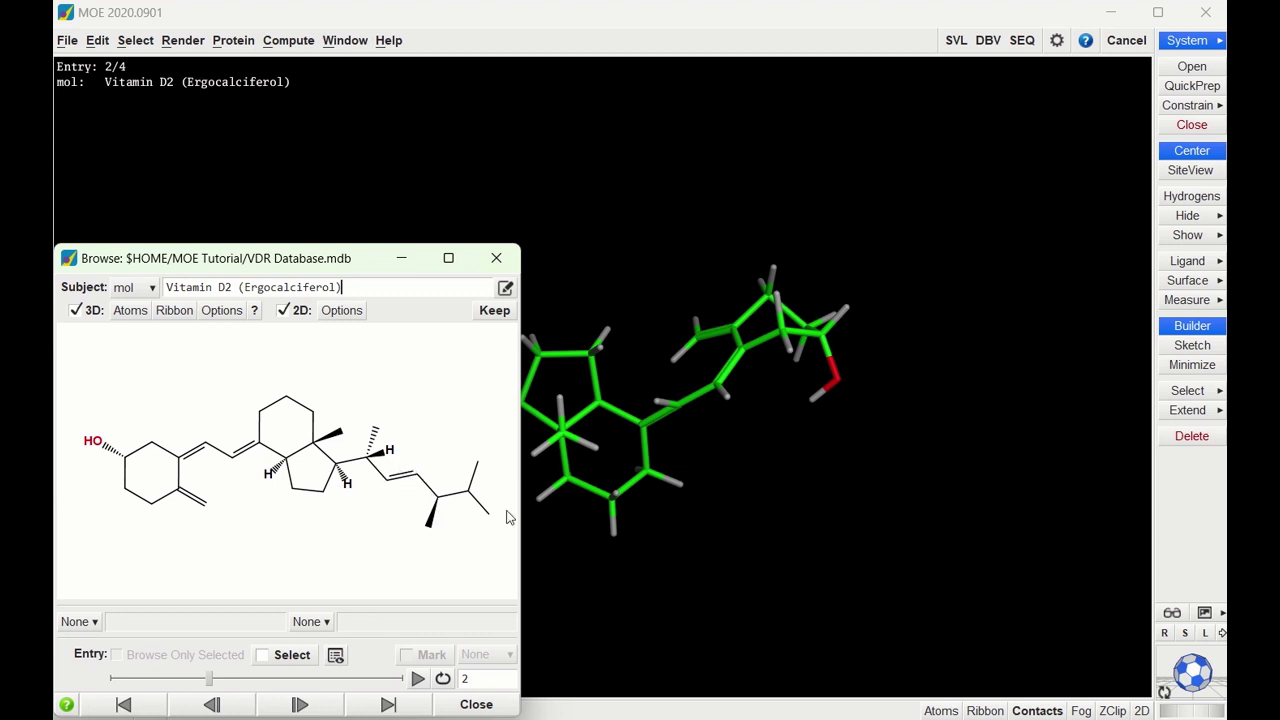
{"action": "left_click_drag", "start_coordinate": [1182, 677], "coordinate": [703, 384]}
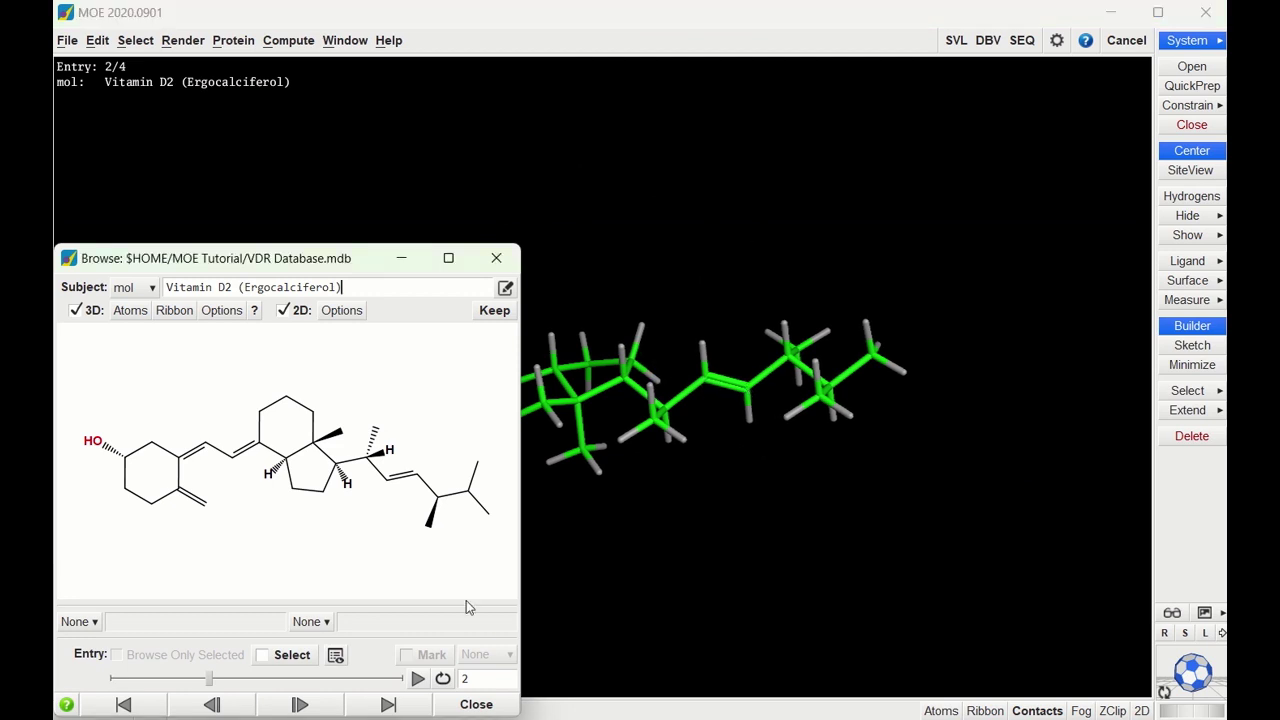
{"action": "left_click", "coordinate": [299, 705]}
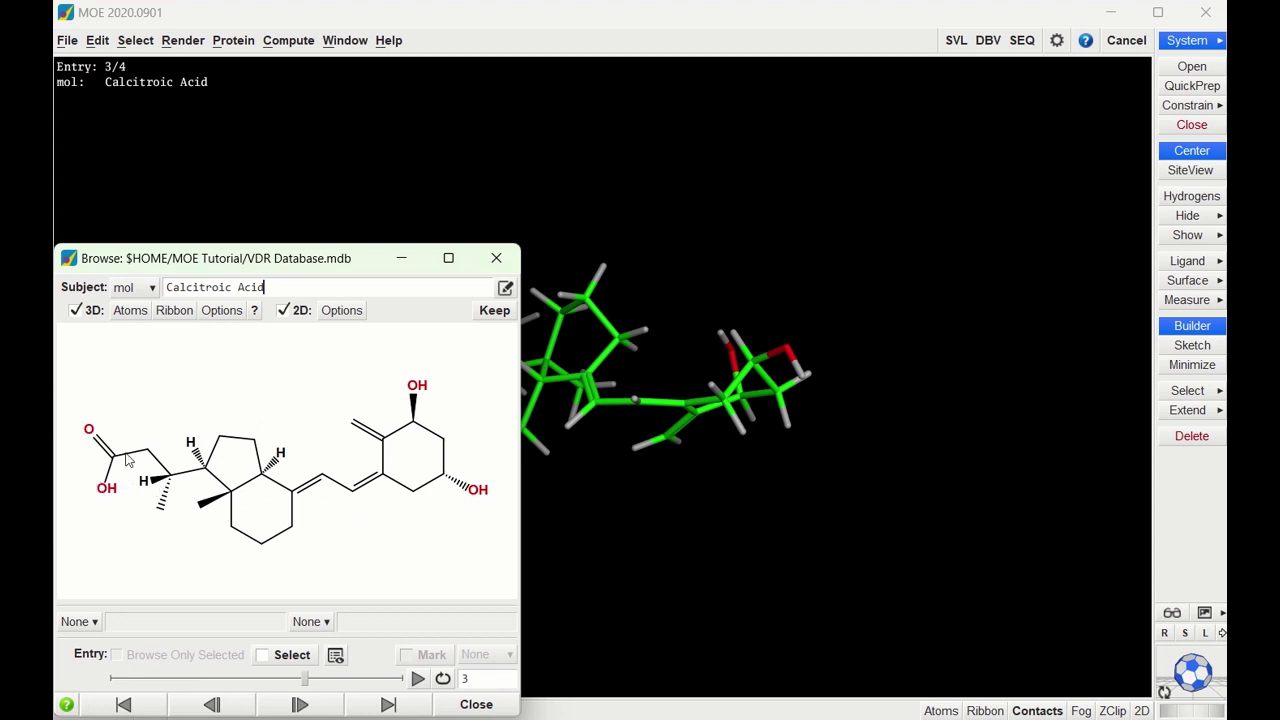
{"action": "left_click_drag", "start_coordinate": [310, 265], "coordinate": [0, 265]}
{"action": "left_click_drag", "start_coordinate": [1189, 671], "coordinate": [1164, 659]}
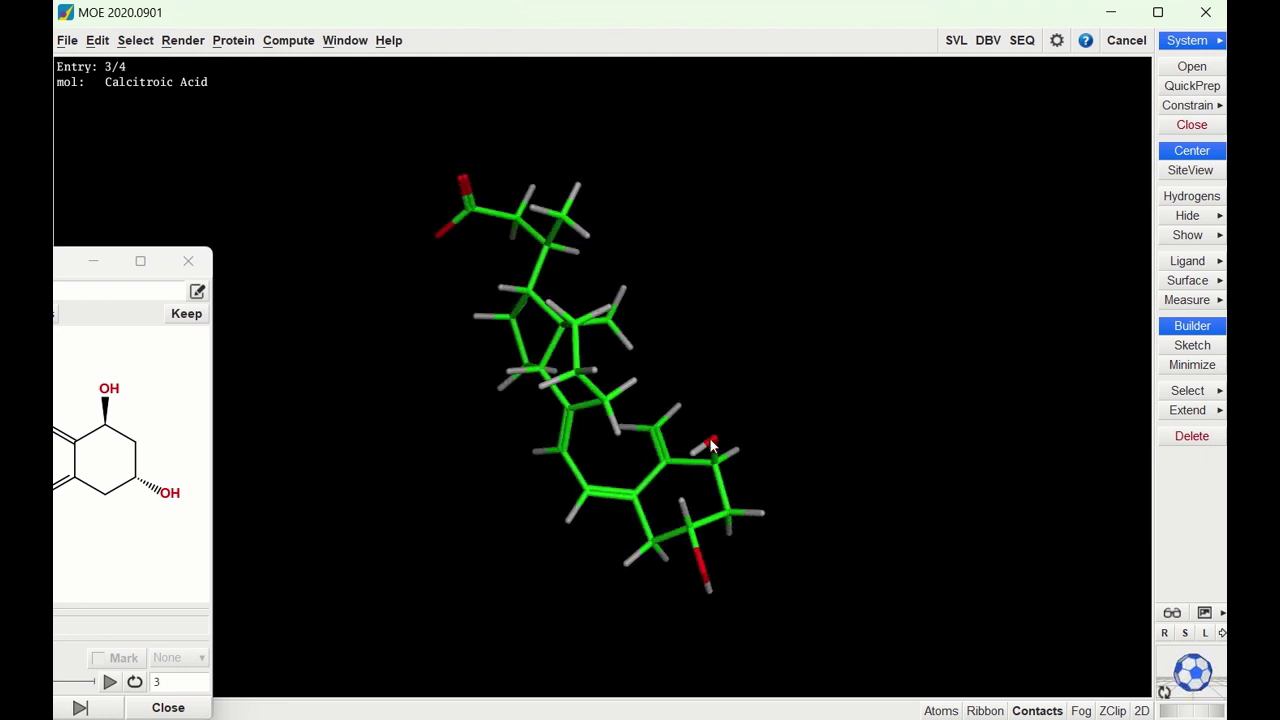
{"action": "left_click_drag", "start_coordinate": [1200, 682], "coordinate": [868, 424]}
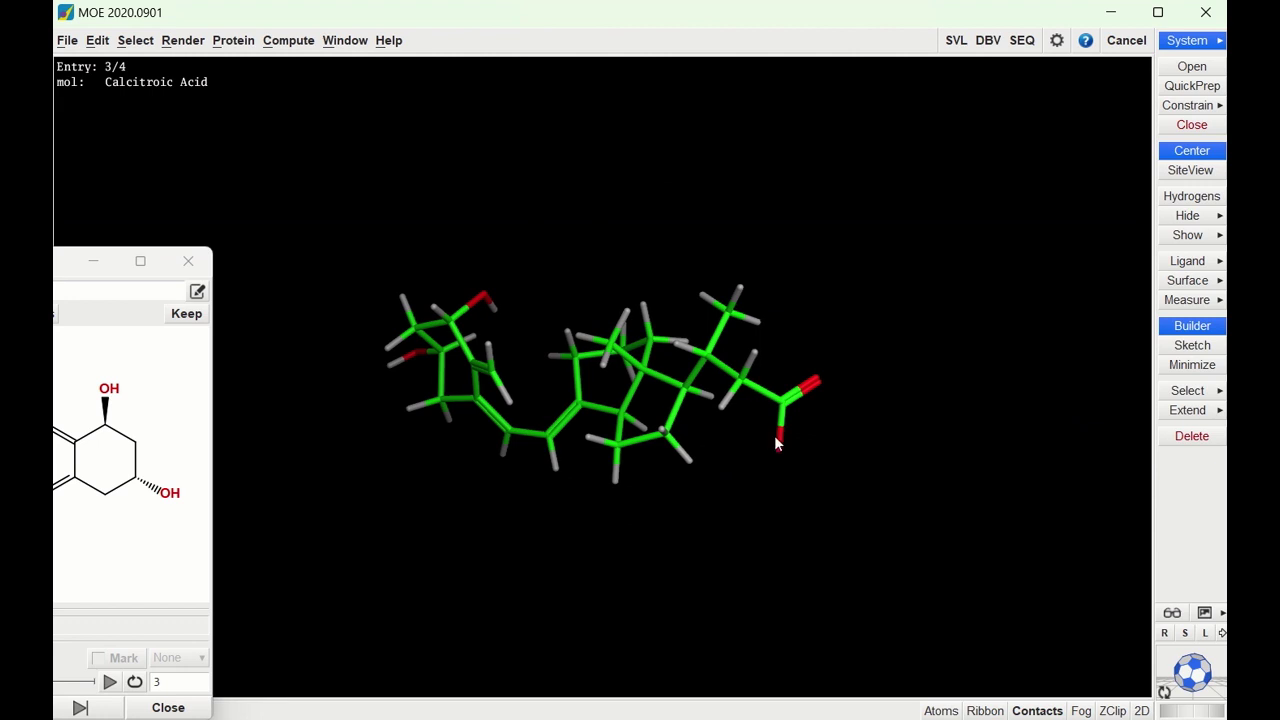
Step: Examine the Glucuronic Acid Conjugate entry in 2D and 3D, and close the database browser
{"action": "left_click_drag", "start_coordinate": [66, 267], "coordinate": [376, 267]}
{"action": "left_click", "coordinate": [303, 707]}
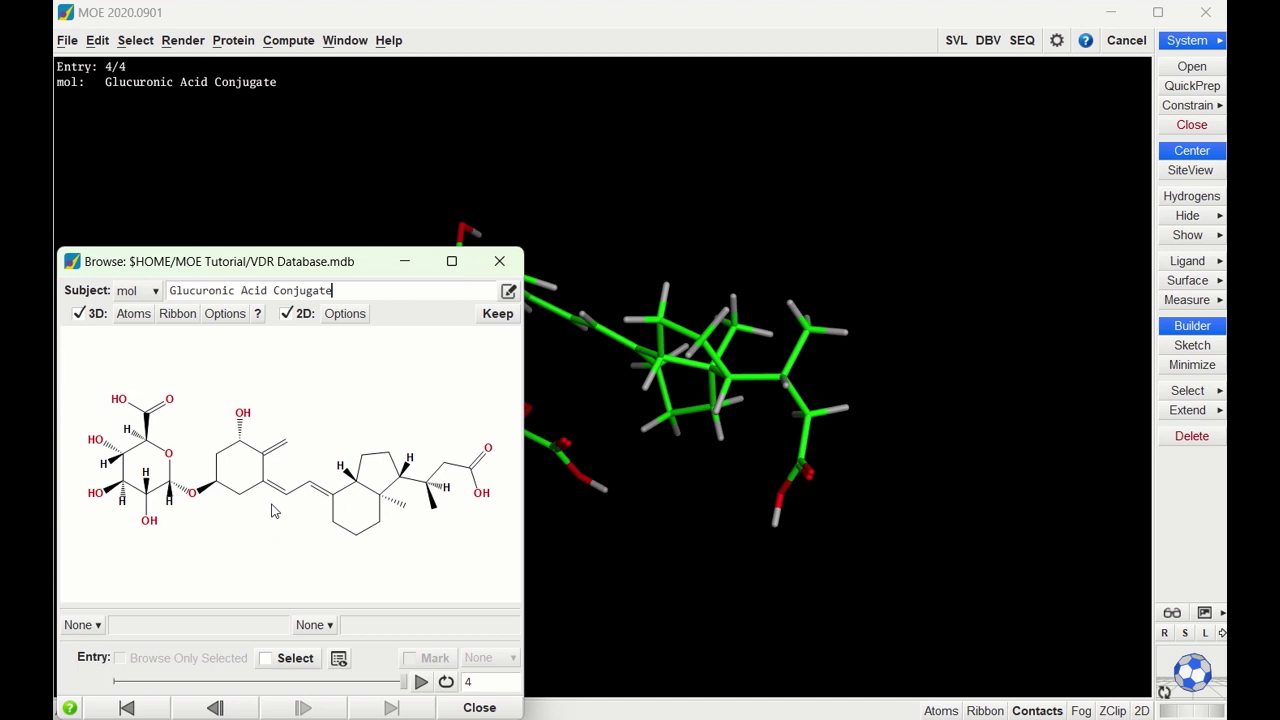
{"action": "left_click_drag", "start_coordinate": [1195, 673], "coordinate": [1172, 626]}
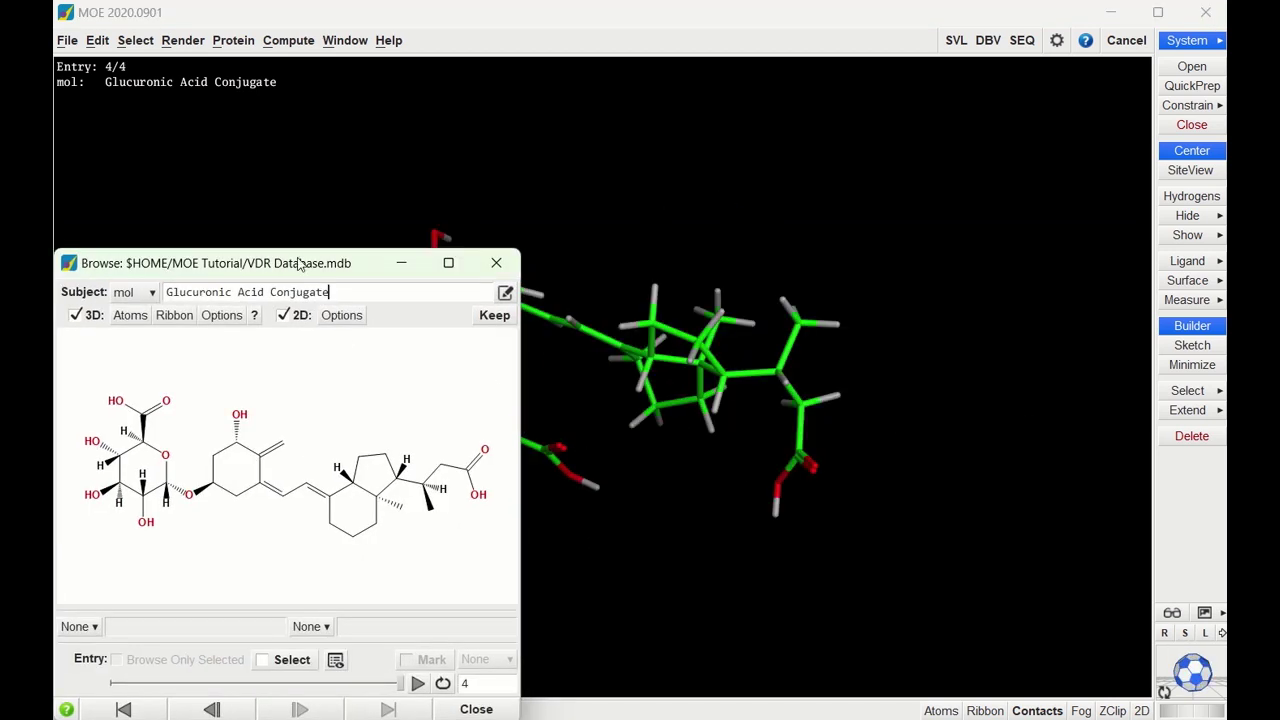
{"action": "left_click_drag", "start_coordinate": [303, 264], "coordinate": [38, 283]}
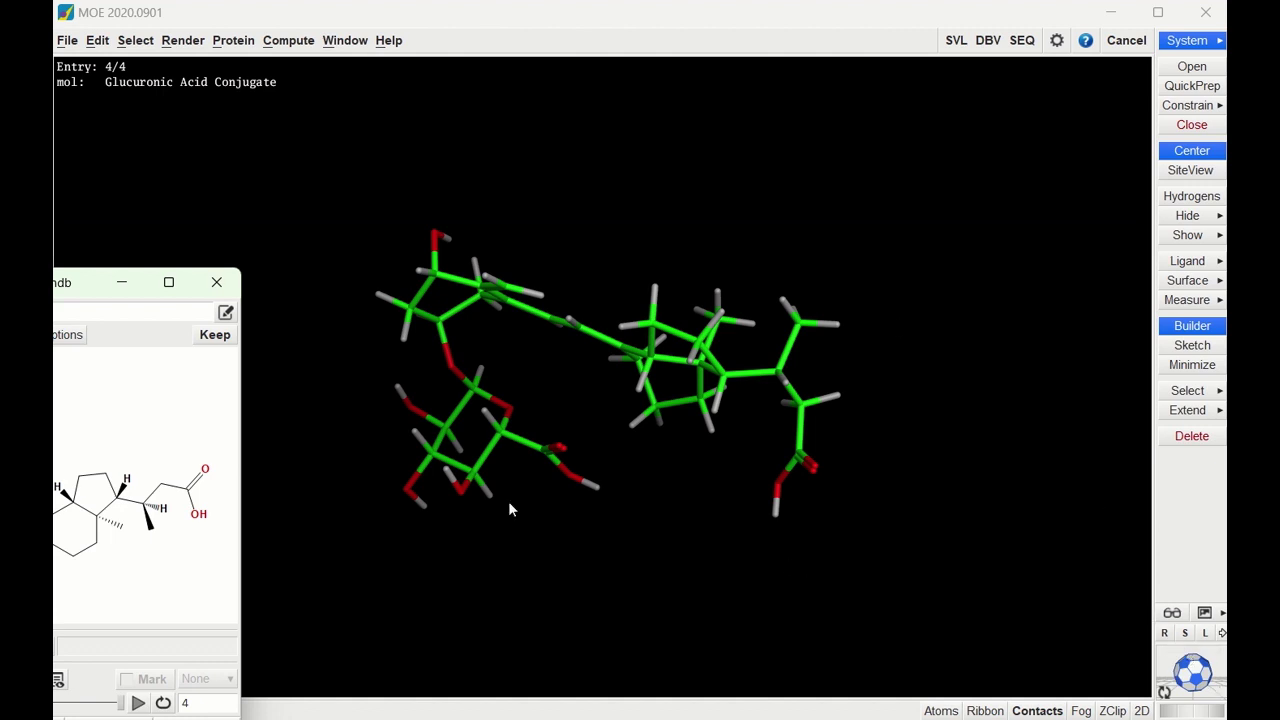
{"action": "left_click_drag", "start_coordinate": [80, 285], "coordinate": [303, 220]}
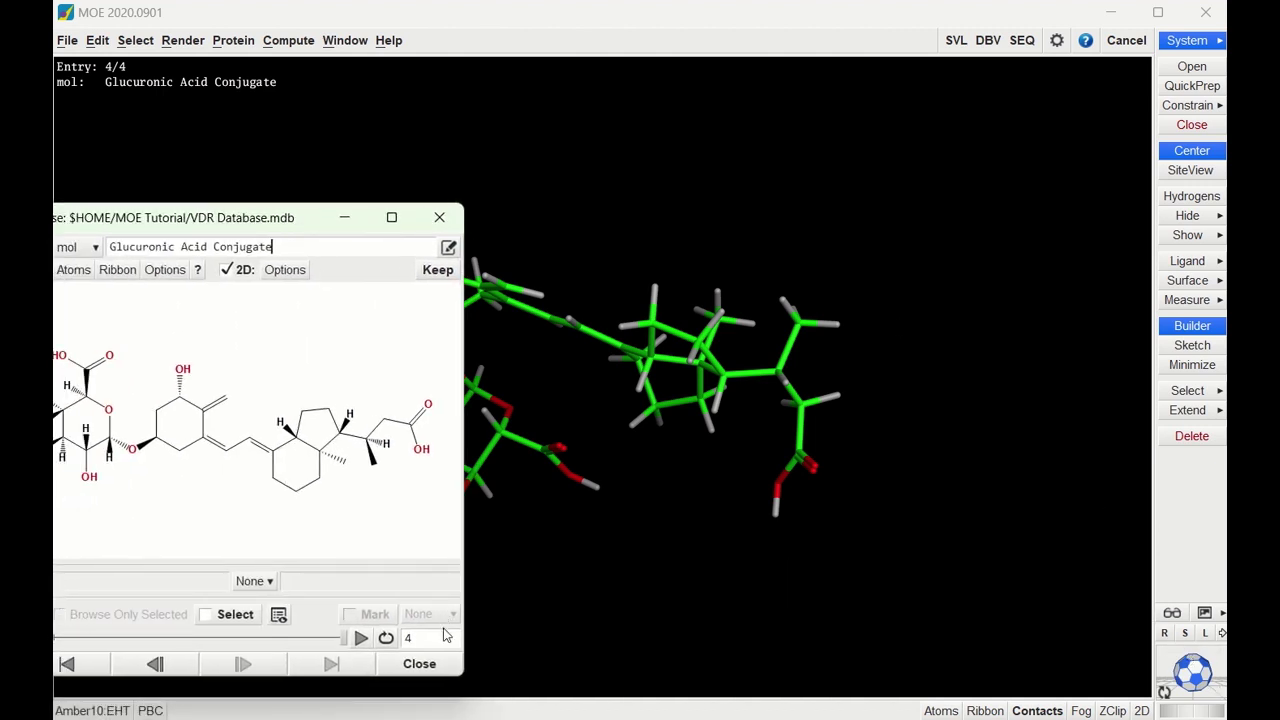
{"action": "left_click", "coordinate": [437, 665]}
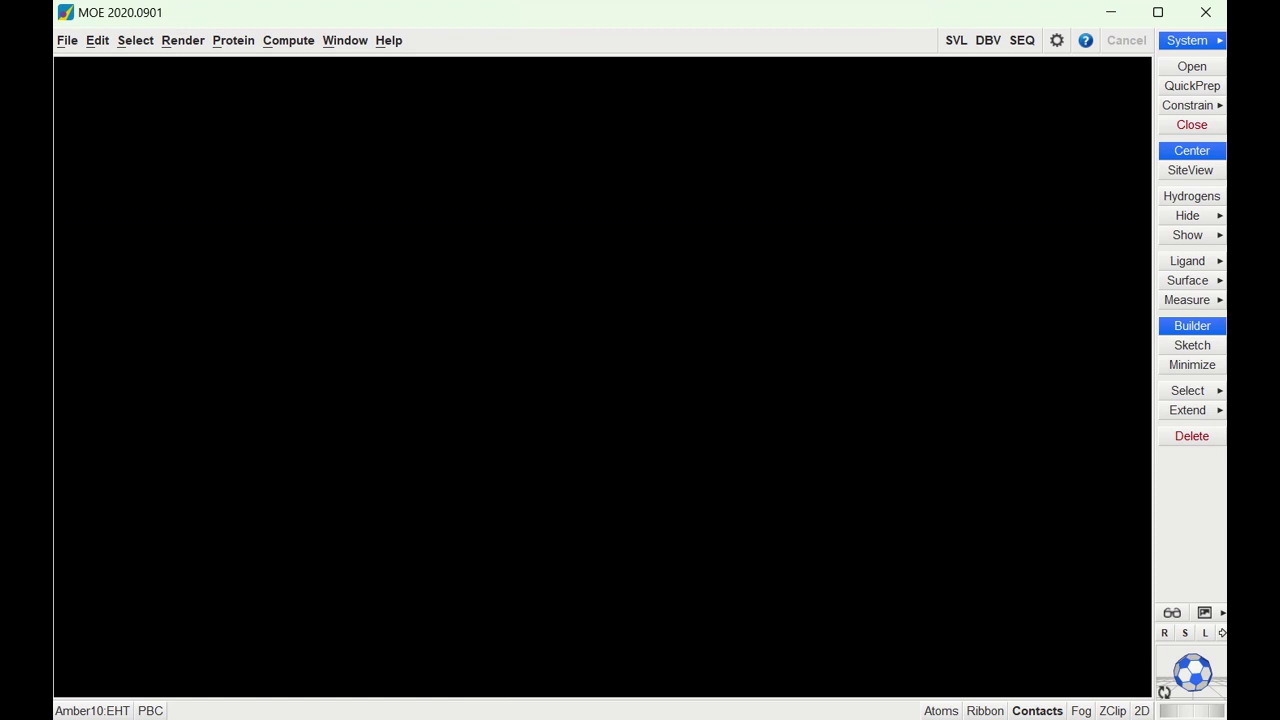
Step: Send the Calcitroic Acid entry to the MOE window, orient its carboxylic acid group for editing, and open the Builder
{"action": "key", "text": "alt+Tab"}
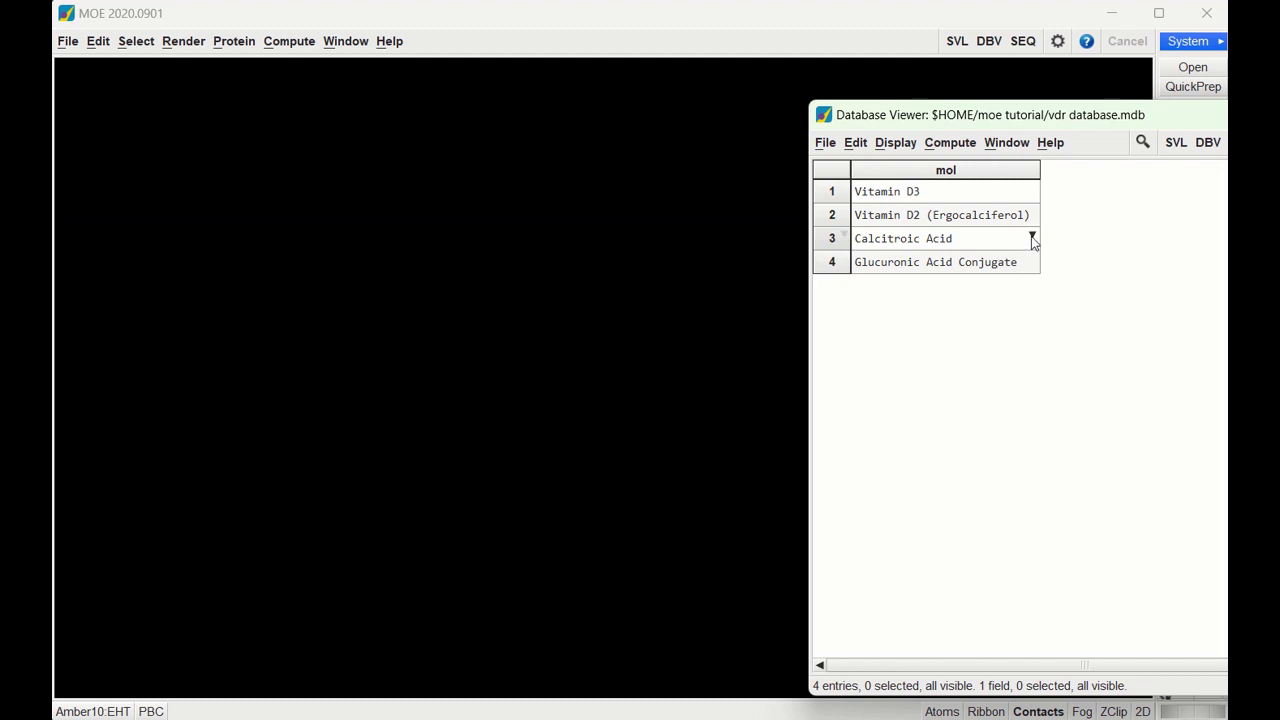
{"action": "left_click", "coordinate": [1031, 239]}
{"action": "left_click", "coordinate": [1060, 294]}
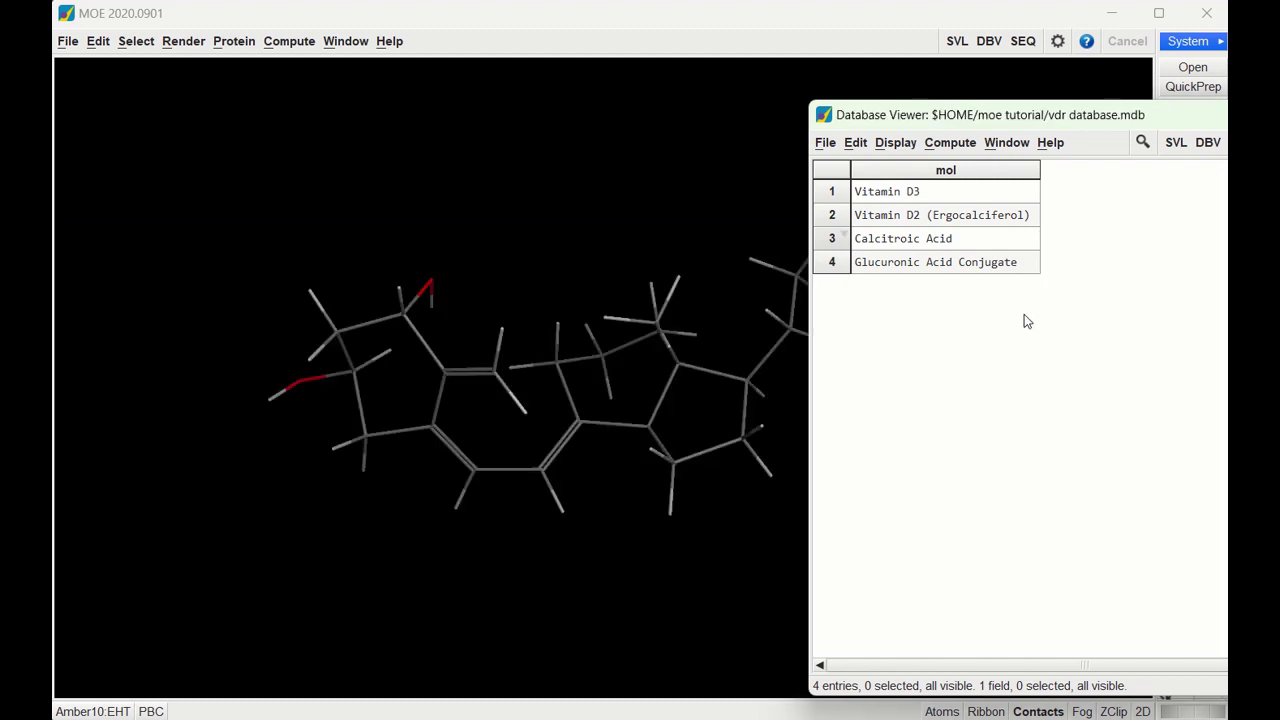
{"action": "left_click", "coordinate": [749, 554]}
{"action": "left_click_drag", "start_coordinate": [1195, 674], "coordinate": [1134, 660]}
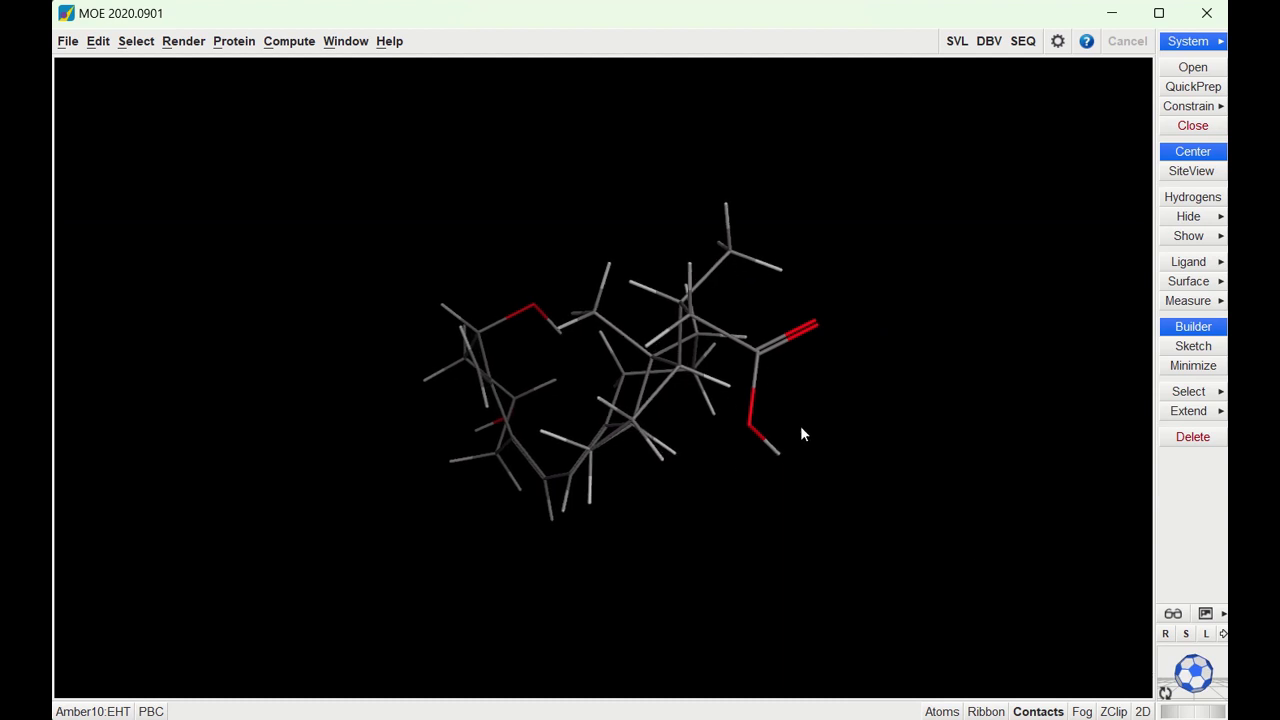
{"action": "left_click", "coordinate": [1176, 329]}
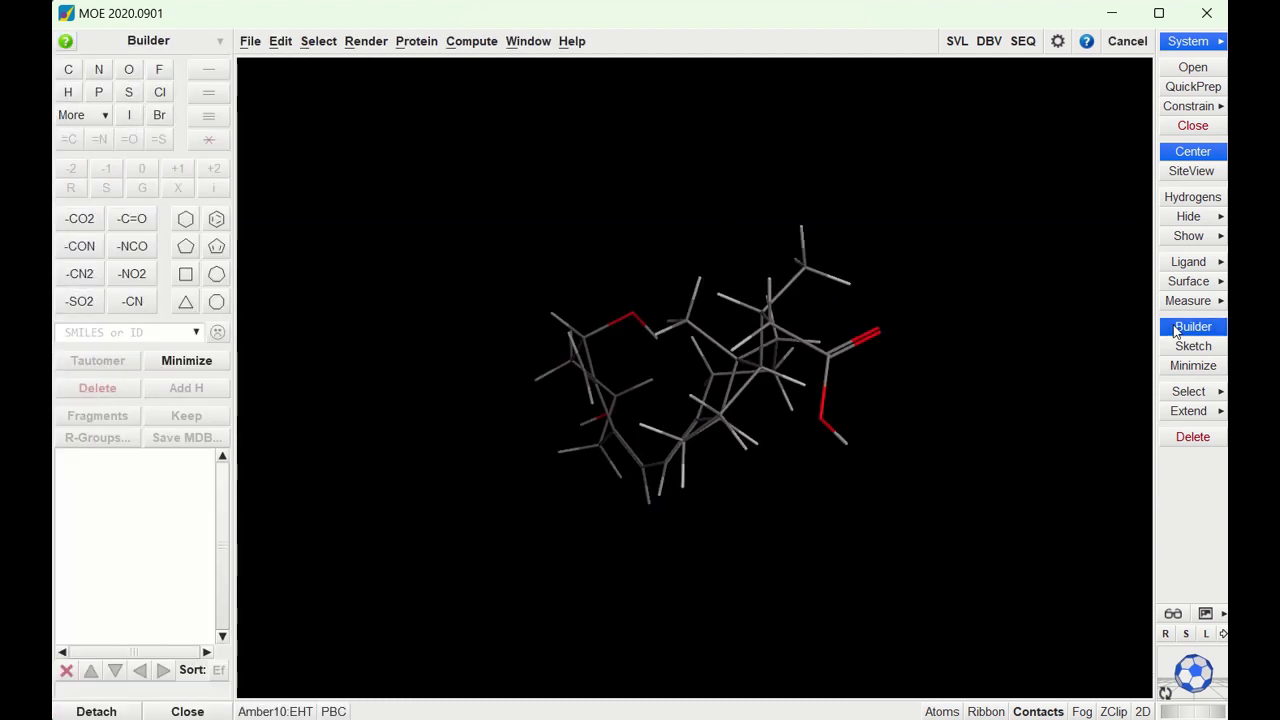
Step: Deprotonate Calcitroic Acid's carboxylic acid by setting the charge of its hydroxyl oxygen to -1
{"action": "left_click", "coordinate": [821, 415]}
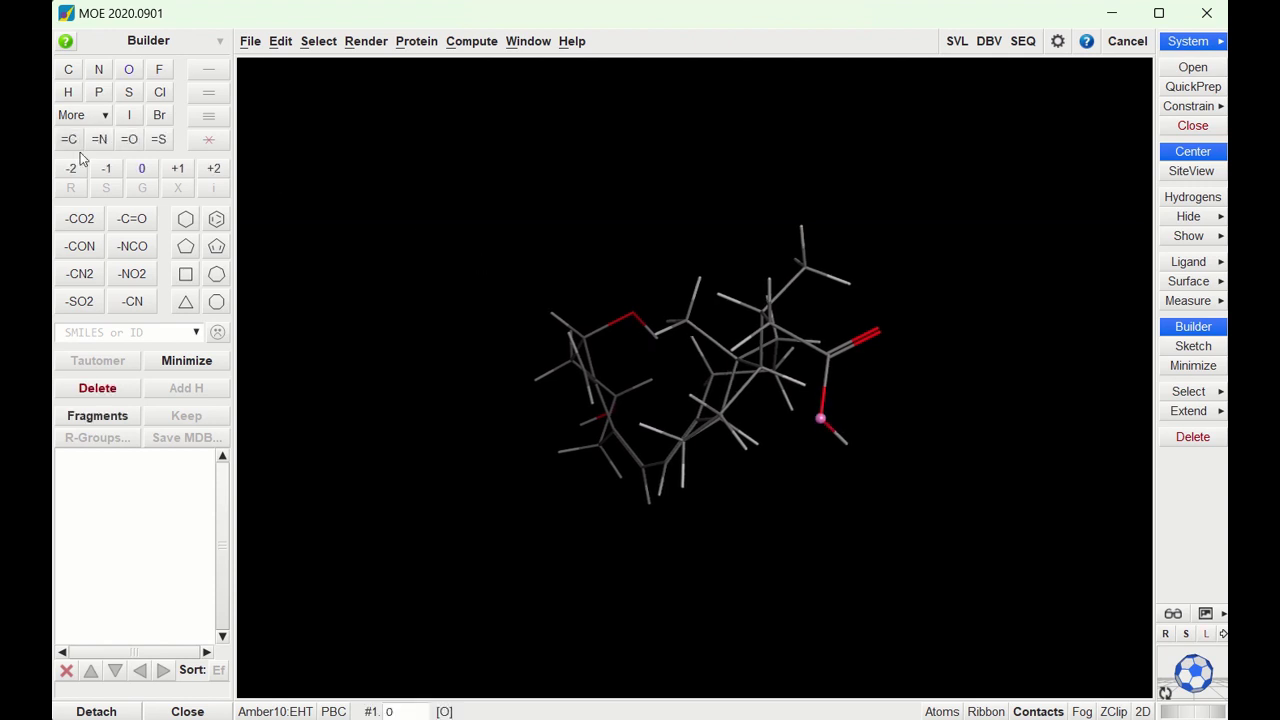
{"action": "left_click", "coordinate": [106, 168]}
{"action": "left_click", "coordinate": [835, 425]}
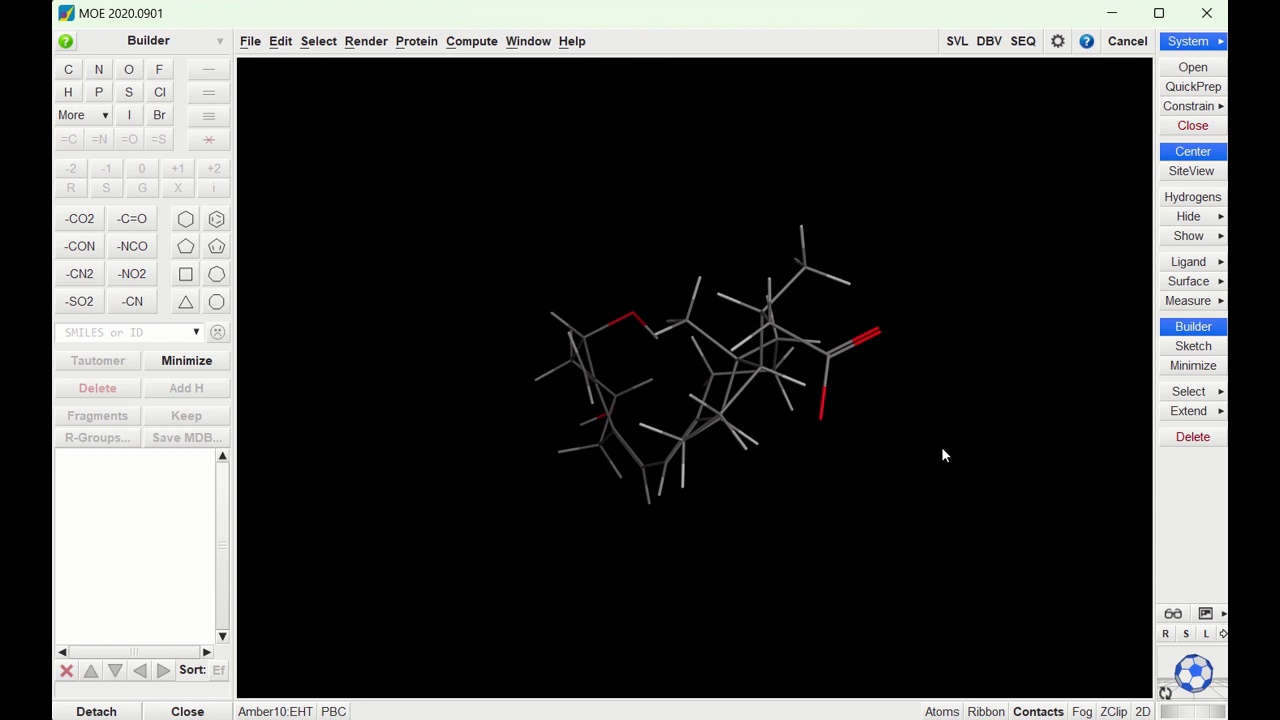
Step: Overwrite database entry 3, Calcitroic Acid, with the edited molecule from the MOE window, keeping the default copy options
{"action": "key", "text": "alt+Tab"}
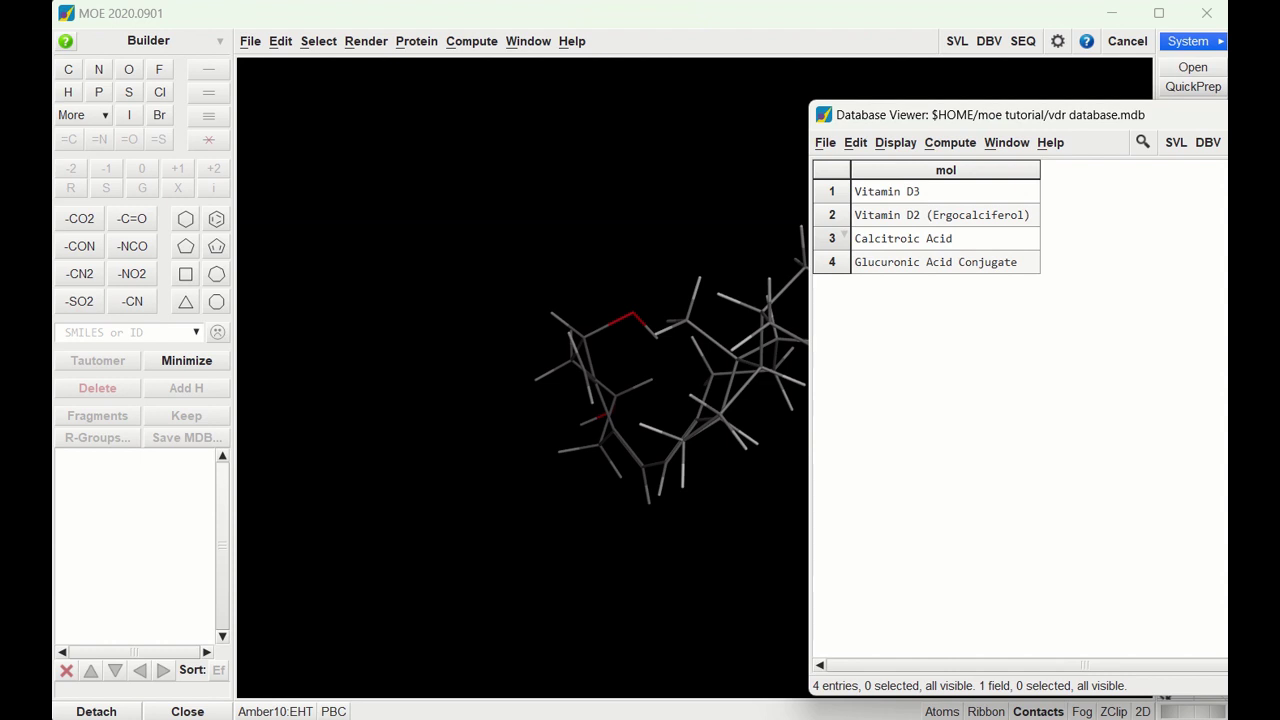
{"action": "left_click", "coordinate": [1031, 238]}
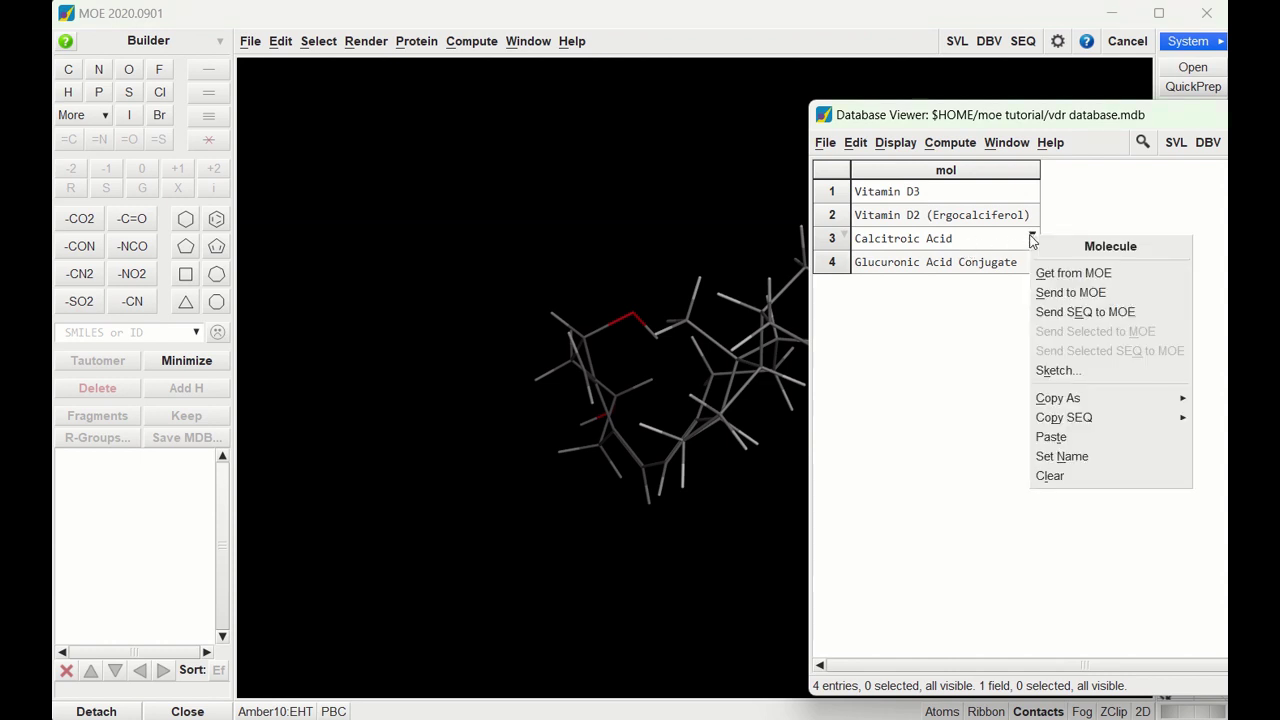
{"action": "left_click", "coordinate": [1058, 279]}
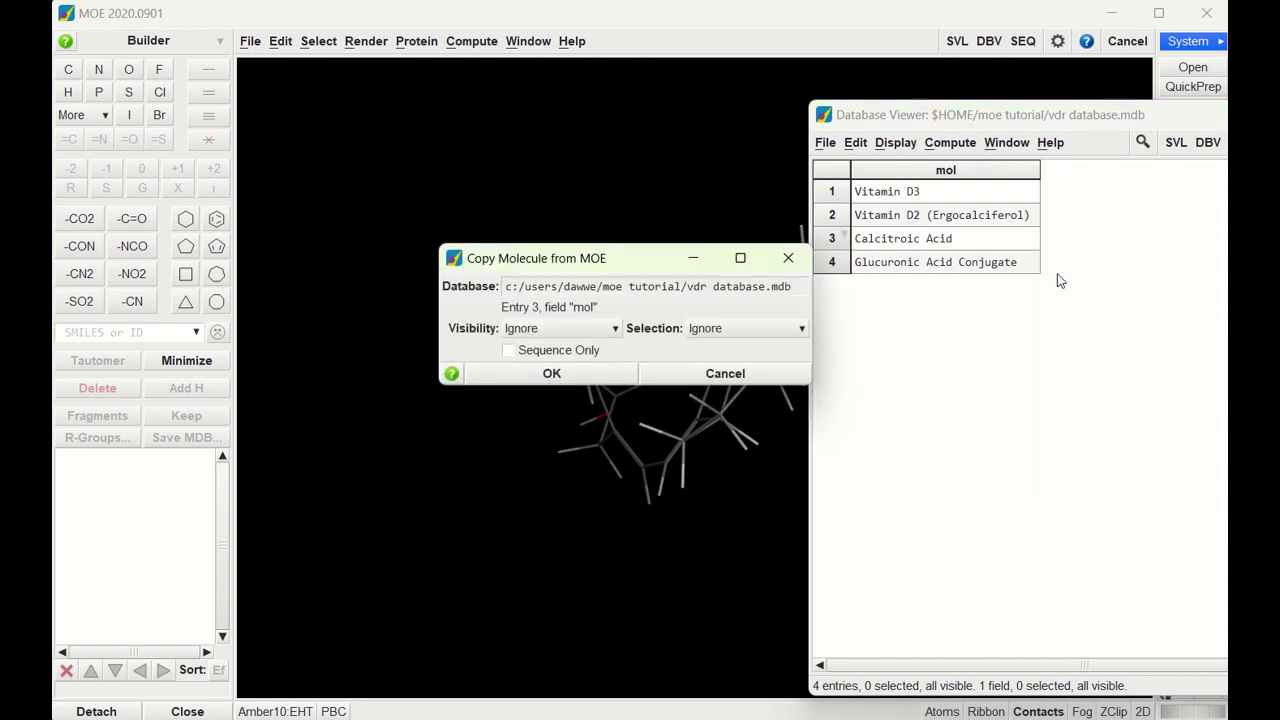
{"action": "left_click", "coordinate": [548, 378]}
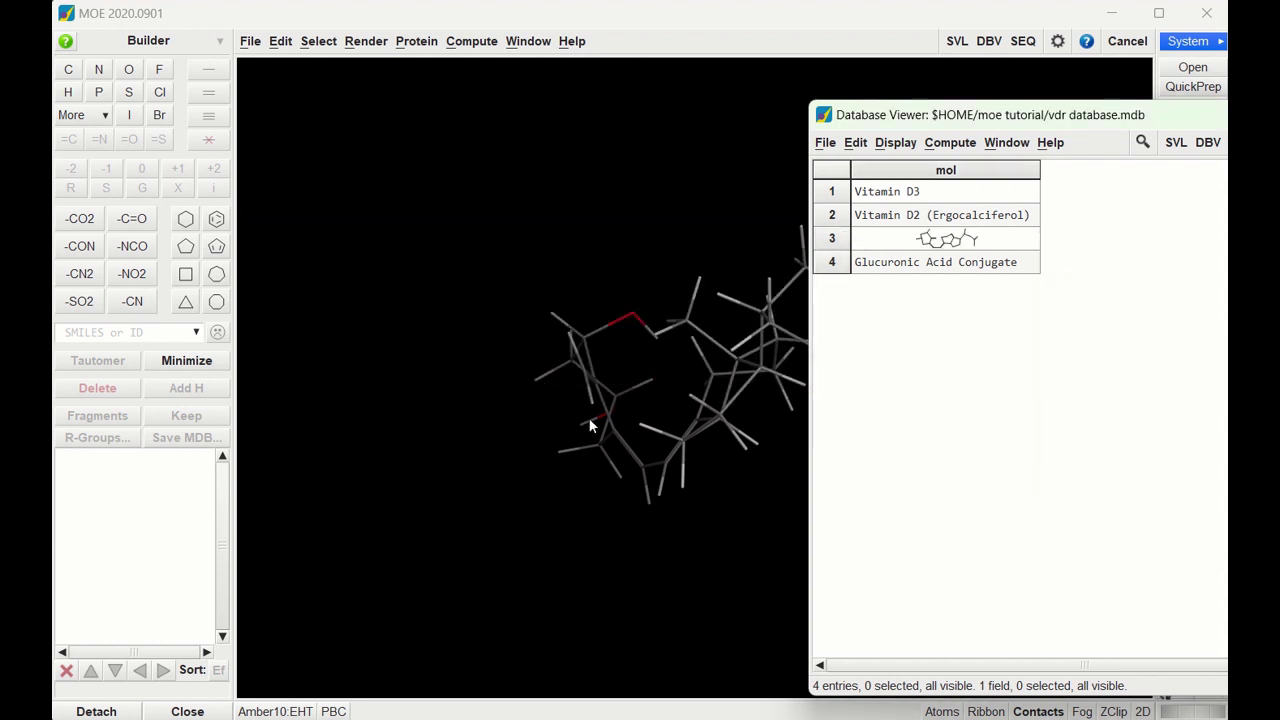
Step: Close the Builder and clear the edited Calcitroic Acid molecule from the MOE window
{"action": "left_click", "coordinate": [319, 647]}
{"action": "left_click", "coordinate": [200, 706]}
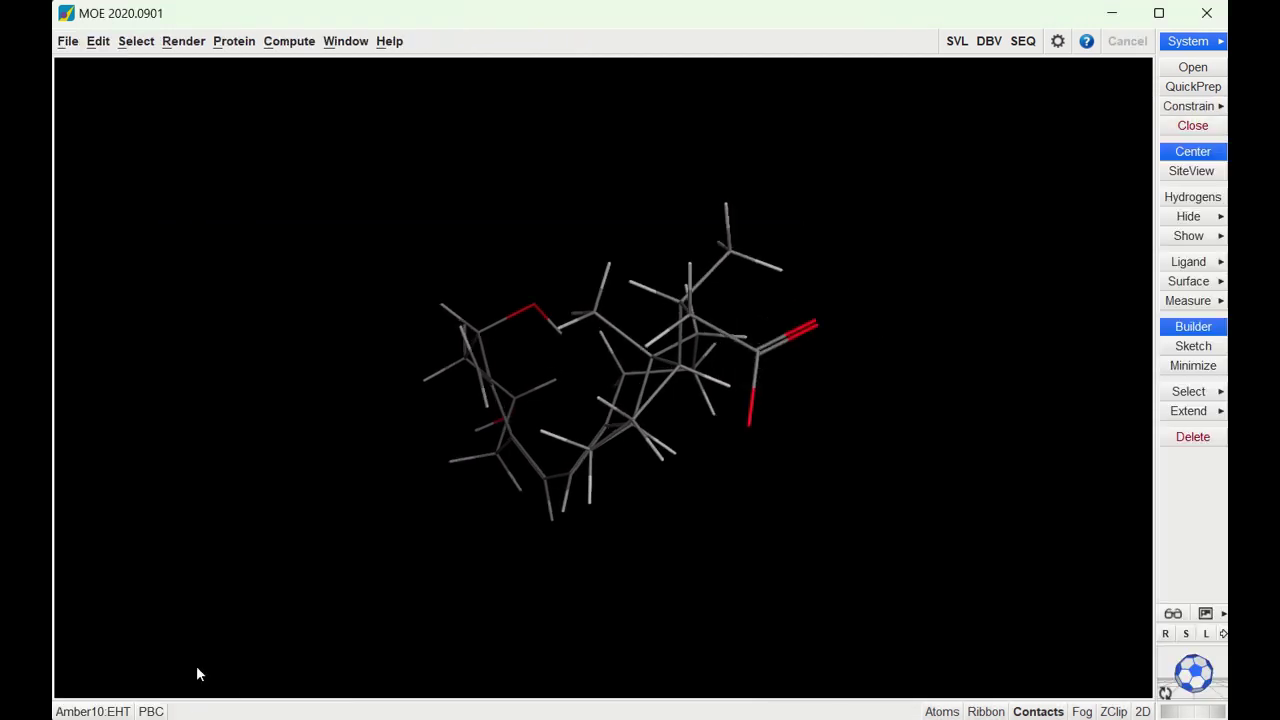
{"action": "left_click", "coordinate": [68, 41]}
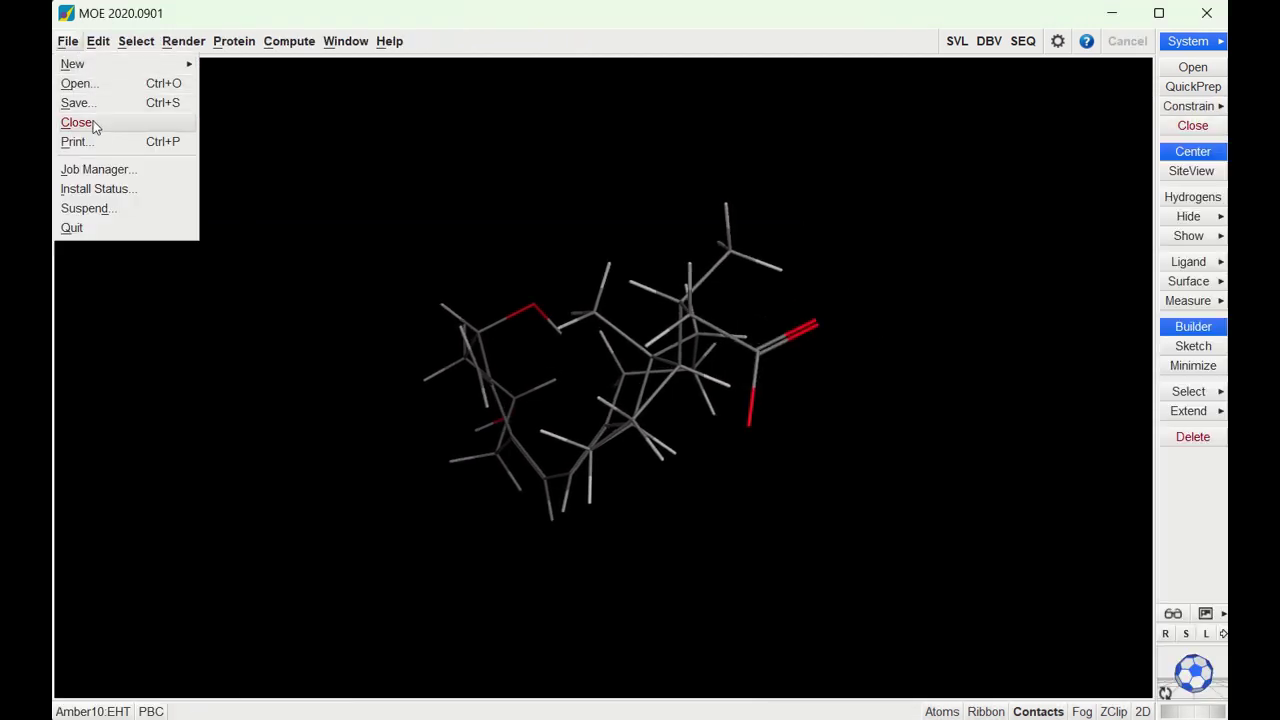
{"action": "left_click", "coordinate": [92, 121]}
{"action": "left_click", "coordinate": [573, 396]}
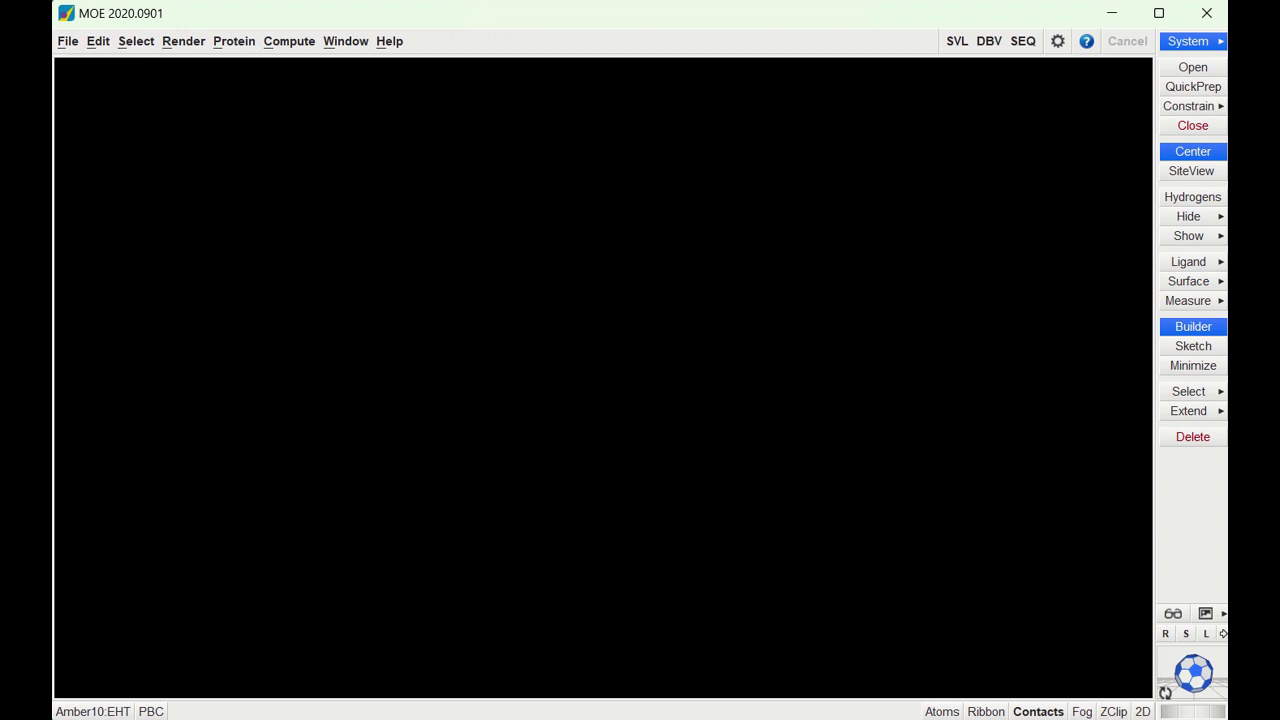
Step: Browse the VDR database to entry 3, check its edited carboxylate group in 2D and 3D, and close the browser
{"action": "key", "text": "alt+Tab"}
{"action": "left_click", "coordinate": [829, 146]}
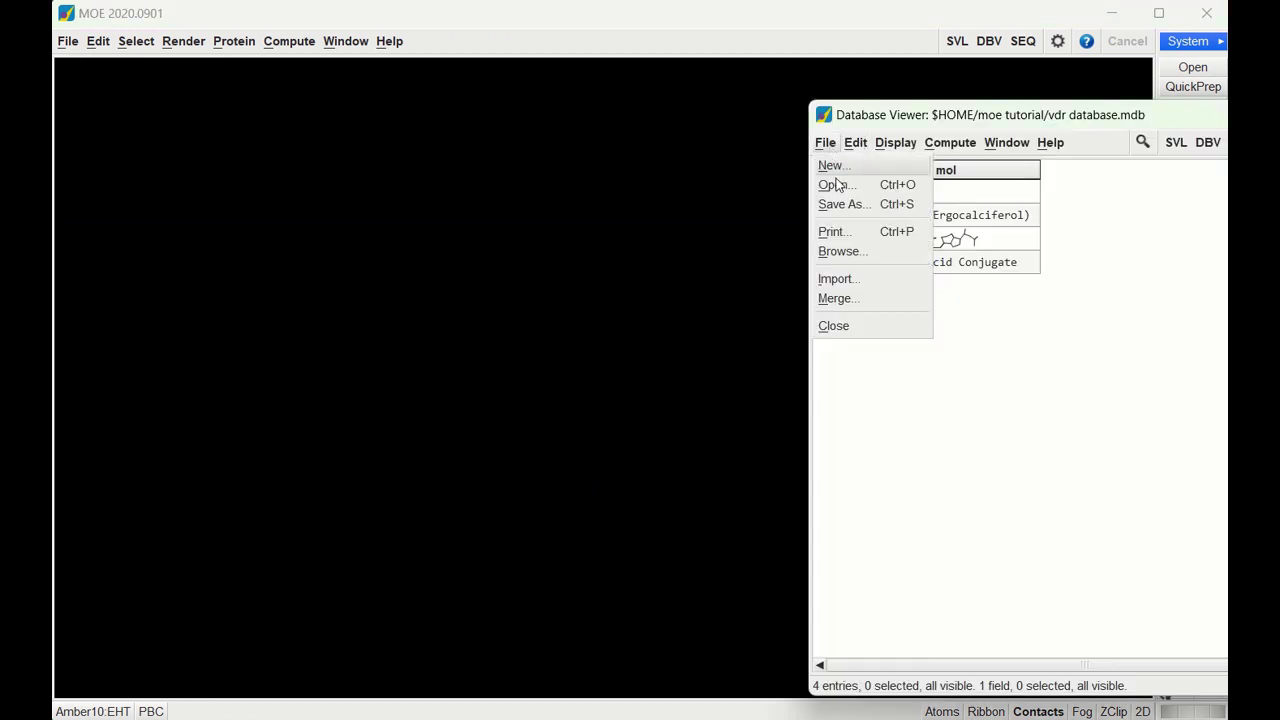
{"action": "left_click", "coordinate": [840, 249]}
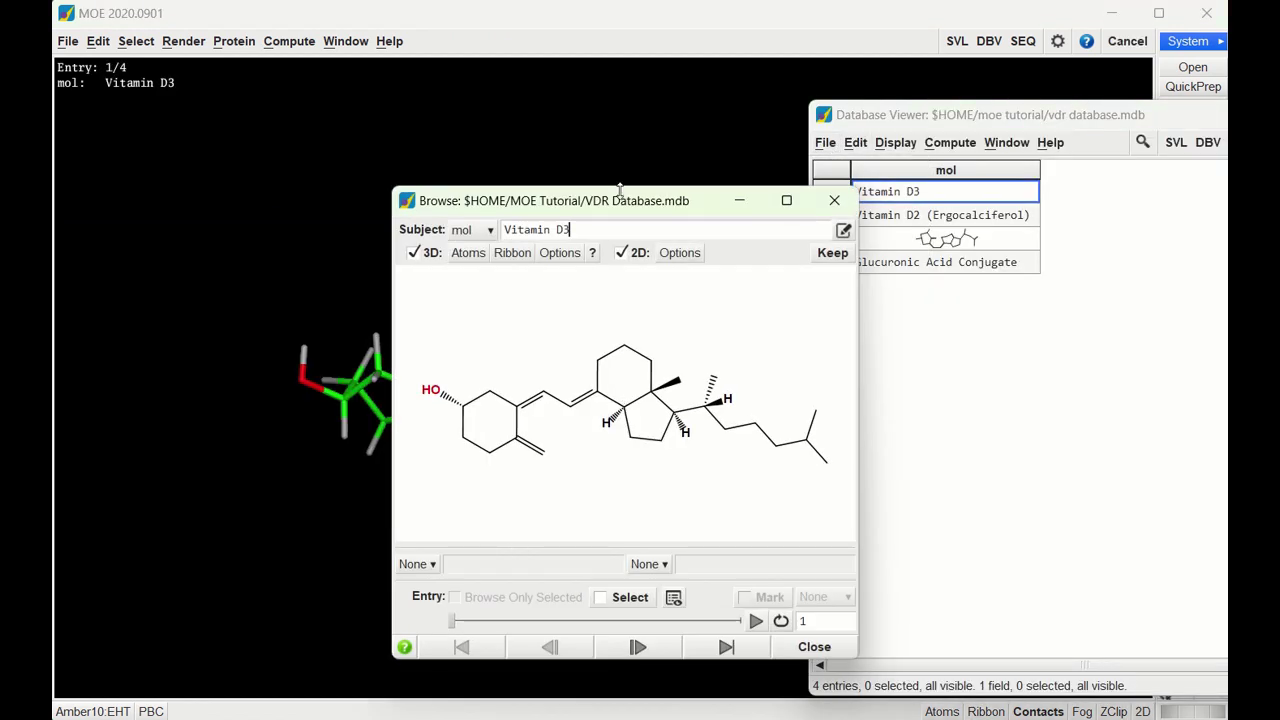
{"action": "left_click_drag", "start_coordinate": [622, 200], "coordinate": [287, 222]}
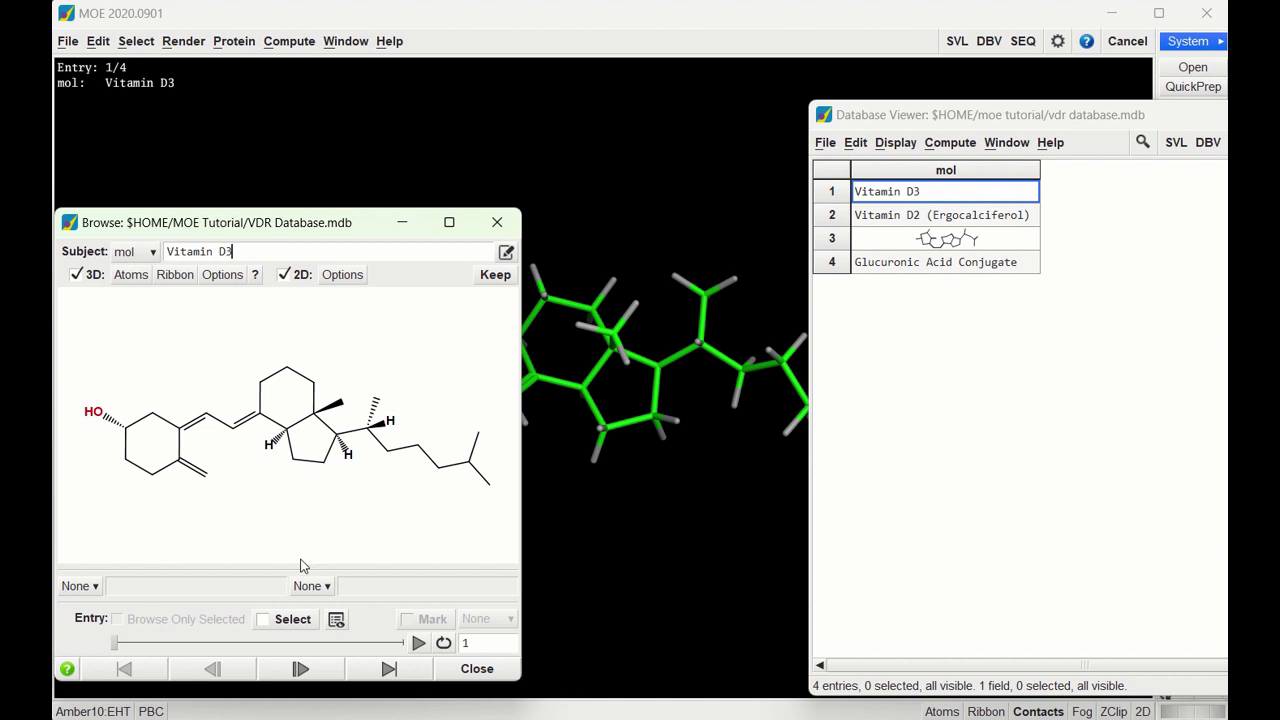
{"action": "left_click", "coordinate": [300, 669]}
{"action": "left_click", "coordinate": [300, 669]}
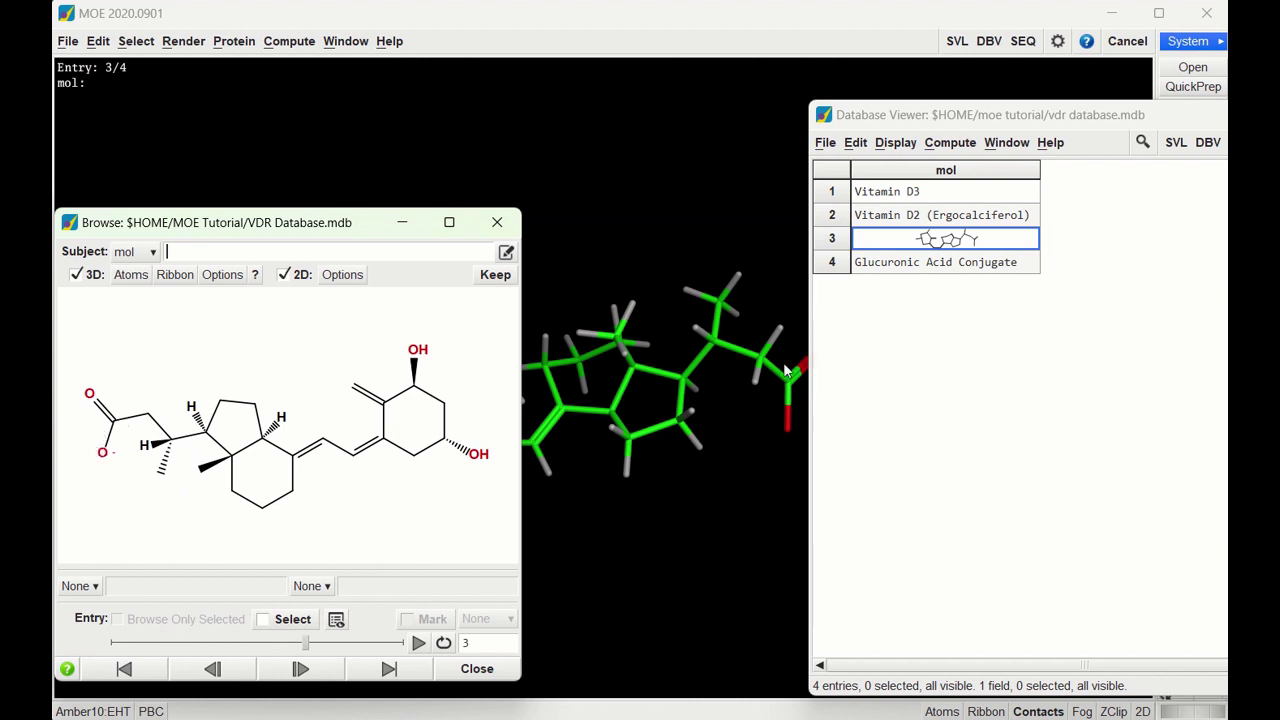
{"action": "left_click", "coordinate": [478, 669]}
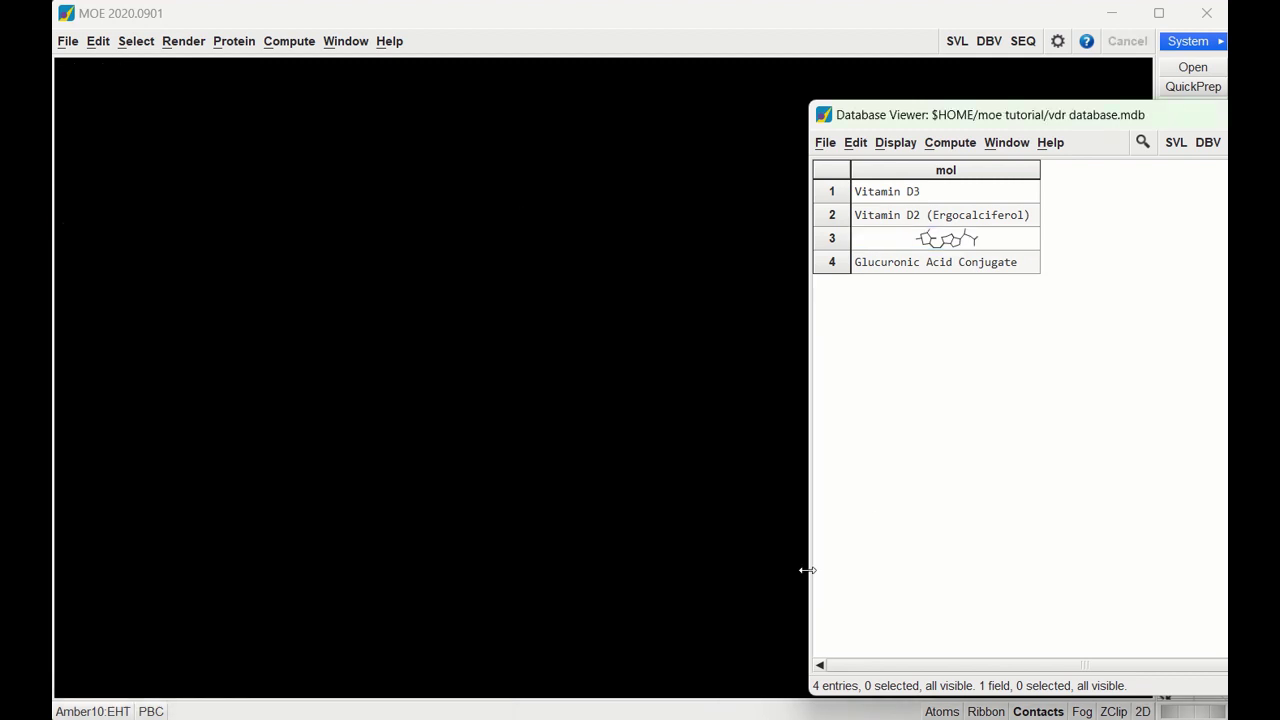
Step: Send the Glucuronic Acid Conjugate entry to the MOE window and open the Builder for it
{"action": "right_click", "coordinate": [1024, 258]}
{"action": "left_click", "coordinate": [1051, 311]}
{"action": "left_click", "coordinate": [792, 458]}
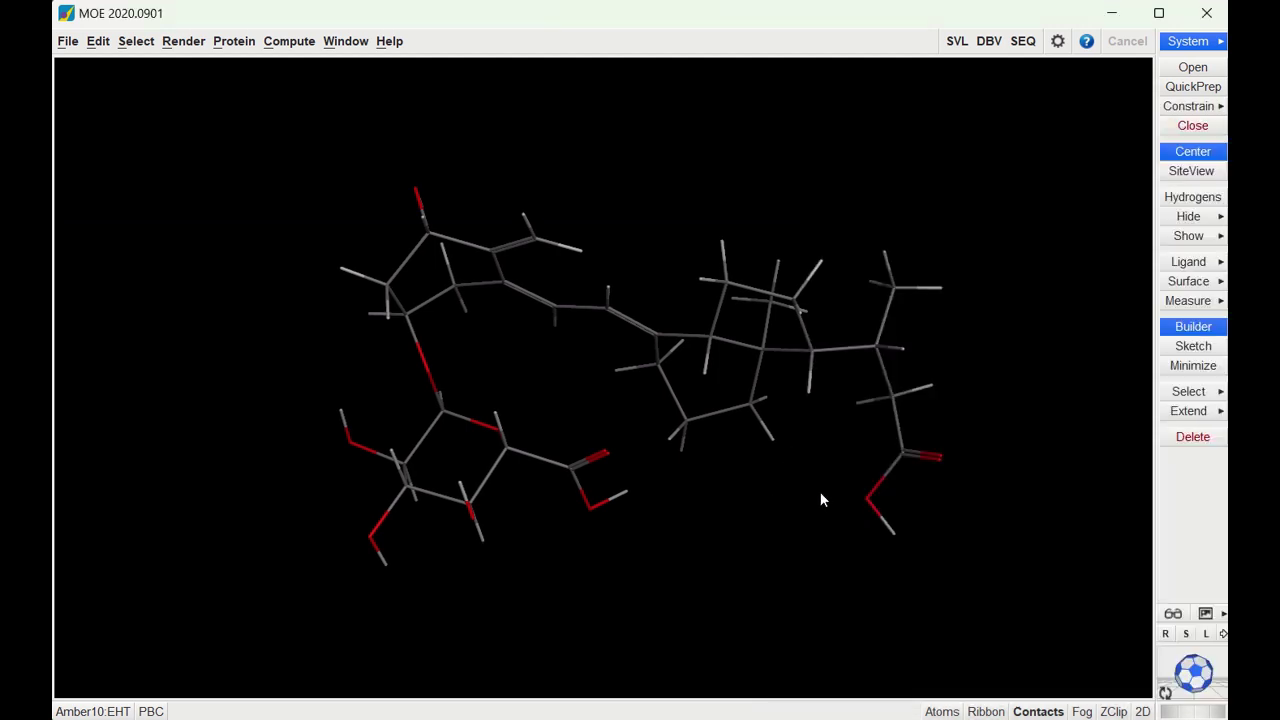
{"action": "left_click", "coordinate": [1193, 326]}
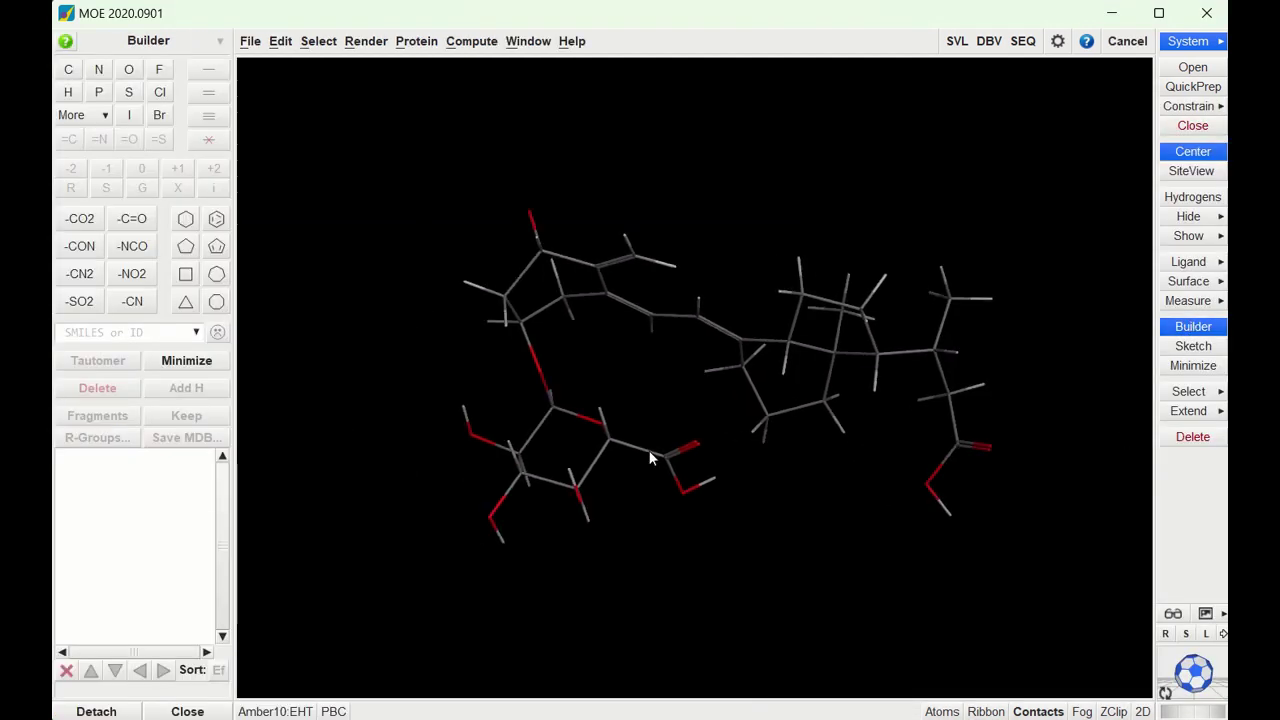
Step: Deprotonate both carboxylic acid groups of the Glucuronic Acid Conjugate by setting each hydroxyl oxygen's charge to -1
{"action": "left_click", "coordinate": [683, 490]}
{"action": "left_click", "coordinate": [108, 170]}
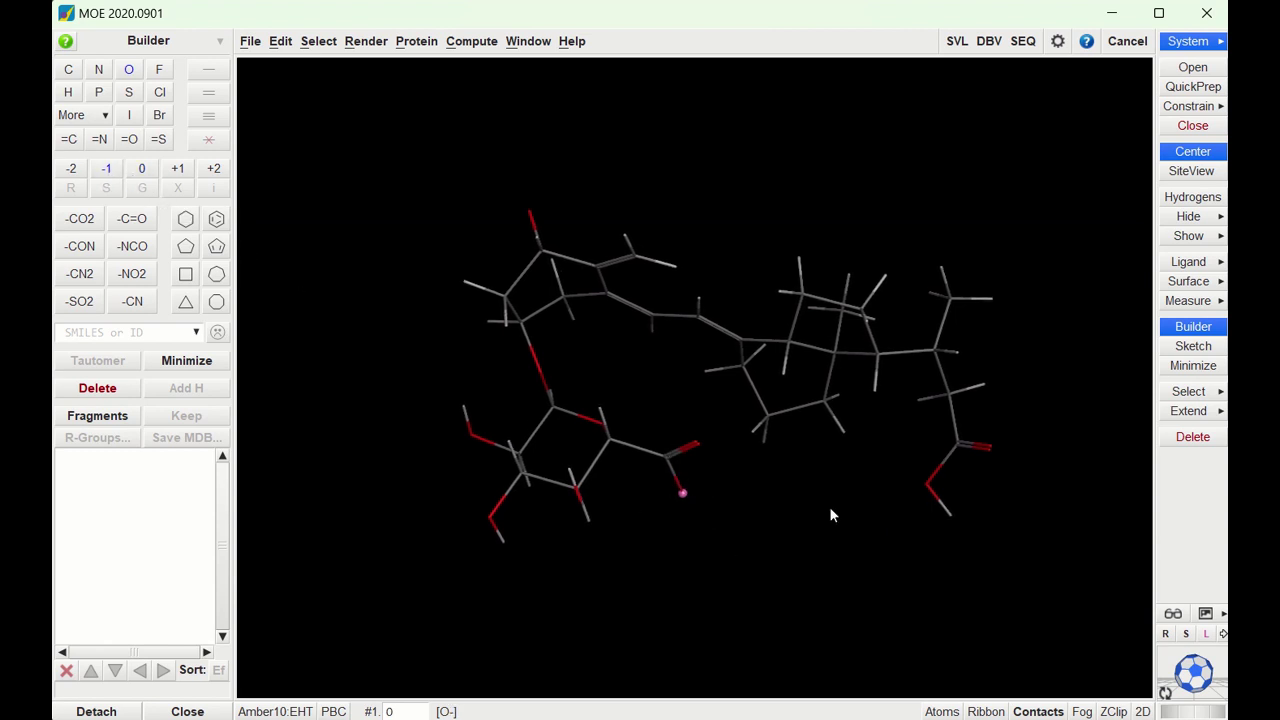
{"action": "left_click", "coordinate": [929, 491]}
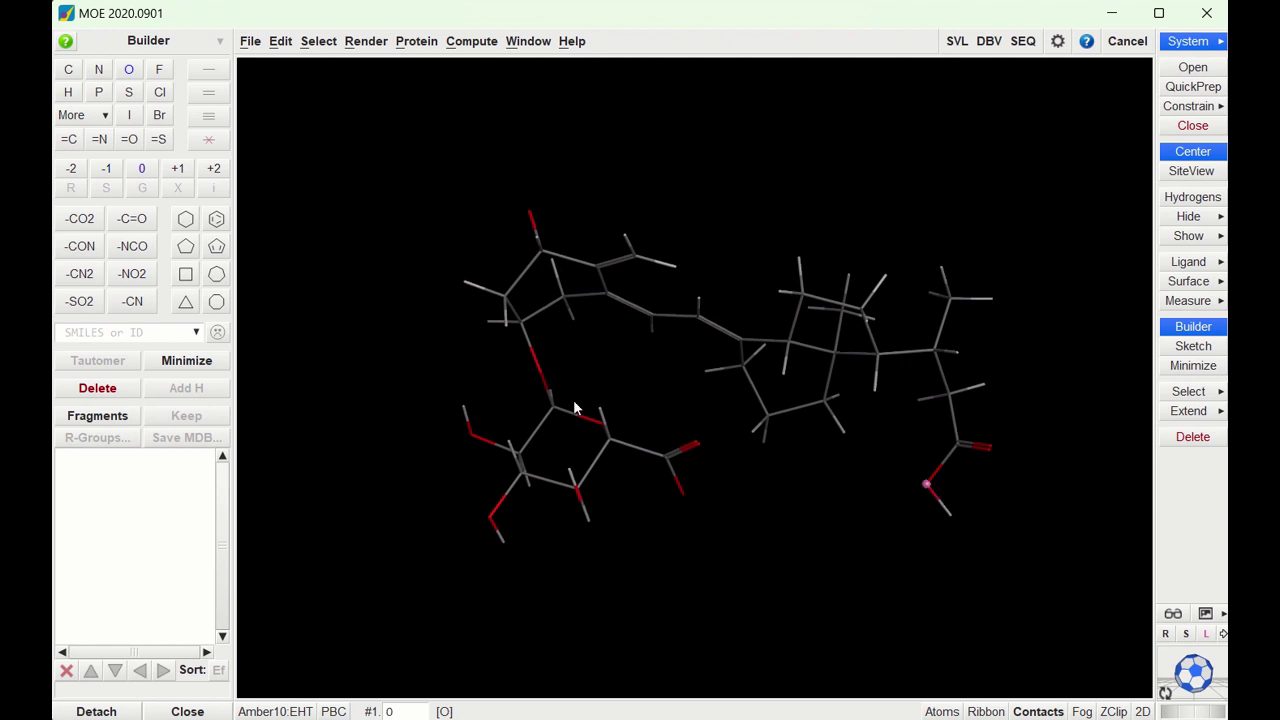
{"action": "left_click", "coordinate": [109, 170]}
Step: Overwrite database entry 4, Glucuronic Acid Conjugate, with the edited molecule from the MOE window, keeping the default copy options
{"action": "key", "text": "alt+Tab"}
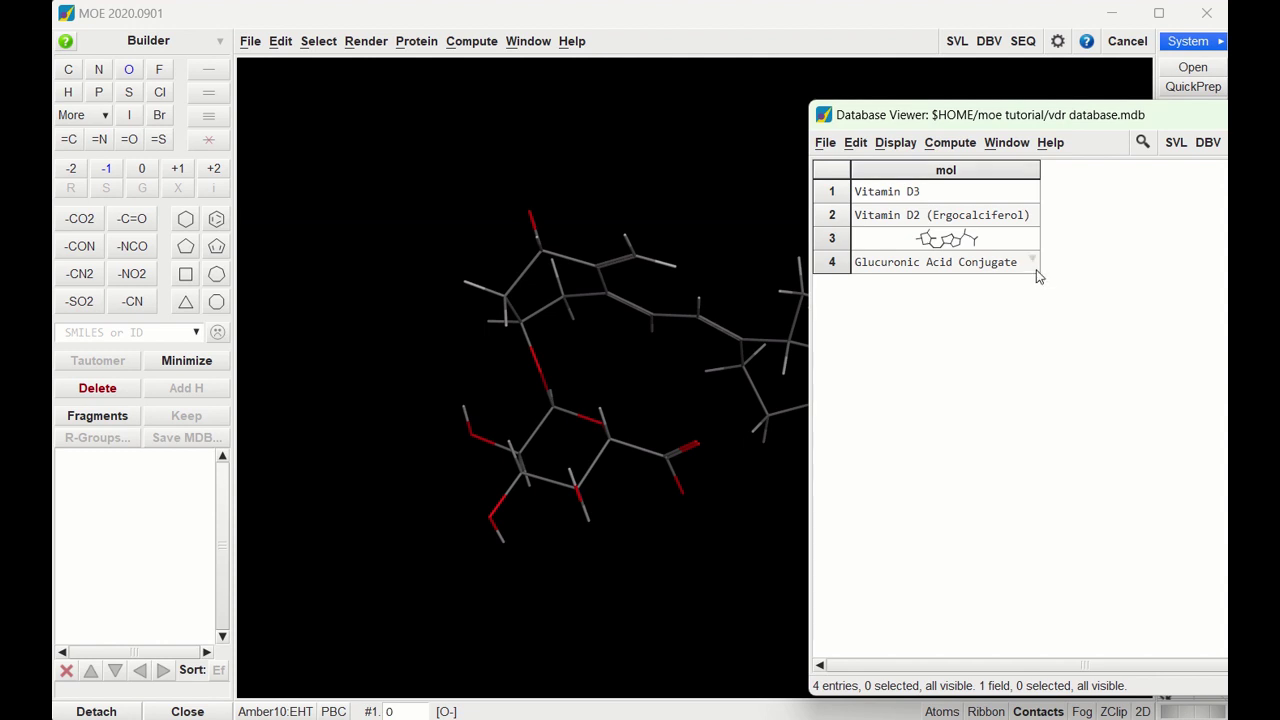
{"action": "left_click", "coordinate": [1035, 263]}
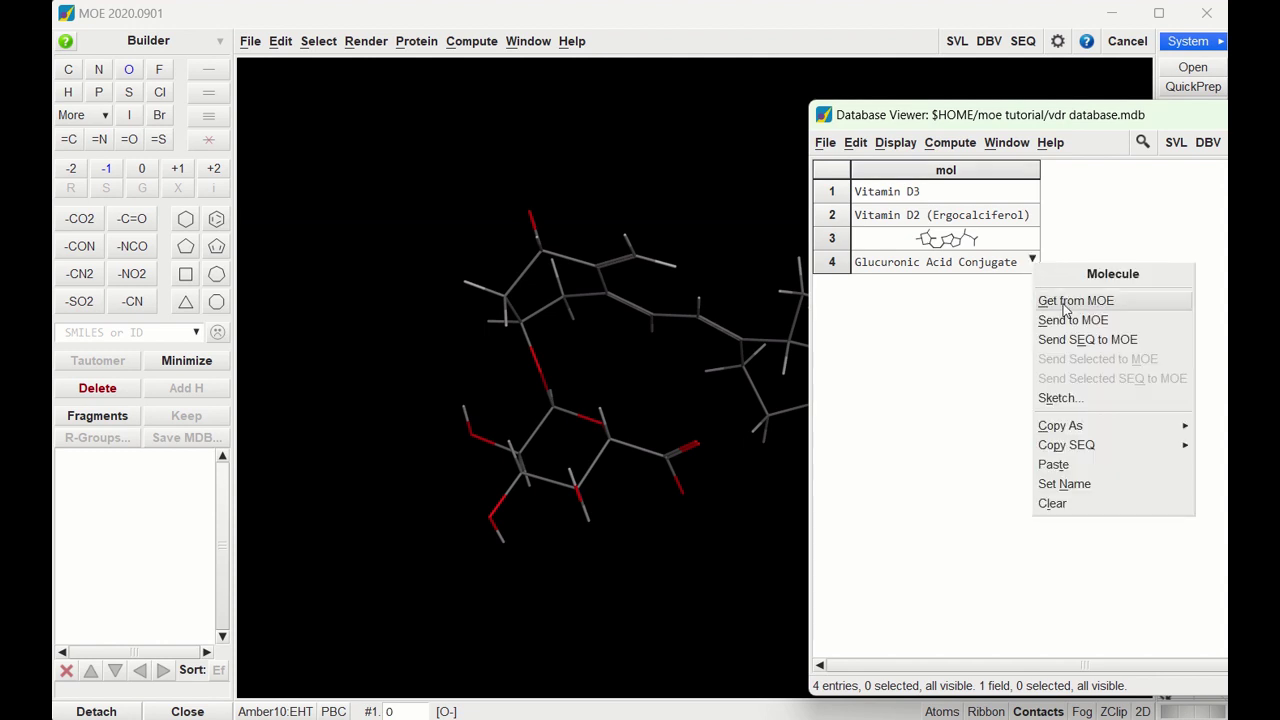
{"action": "left_click", "coordinate": [1060, 305]}
{"action": "left_click", "coordinate": [551, 370]}
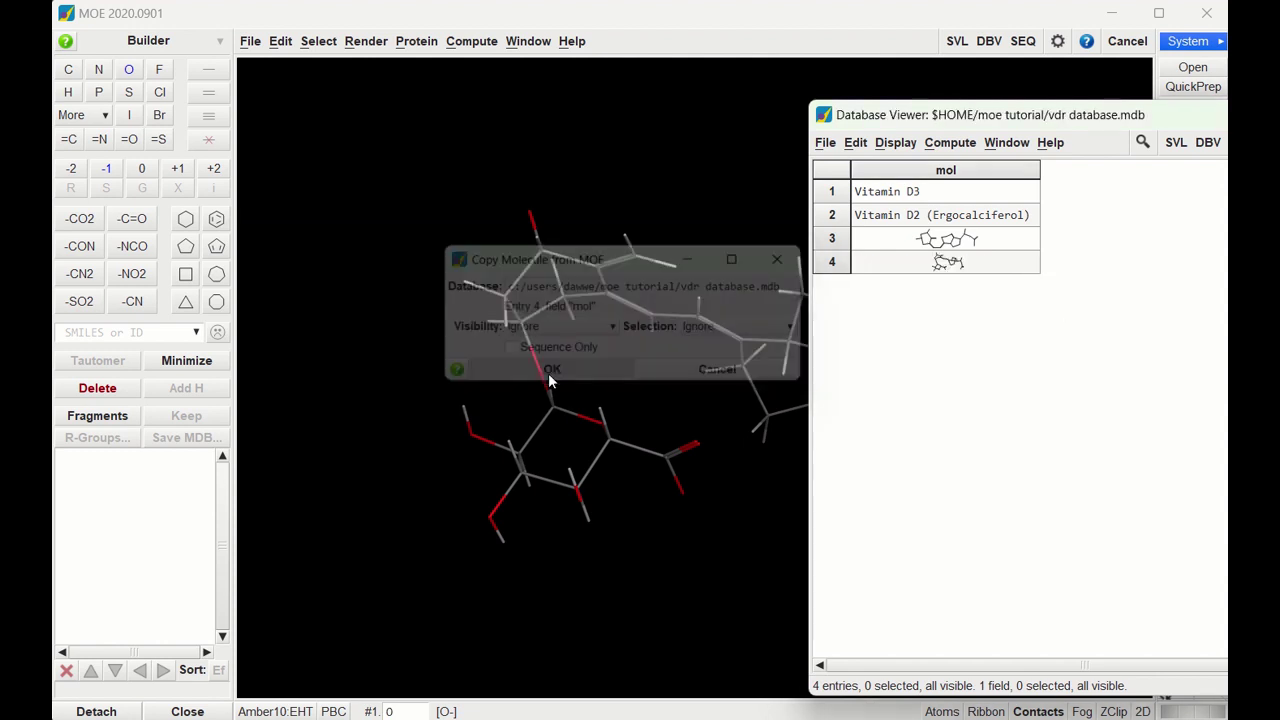